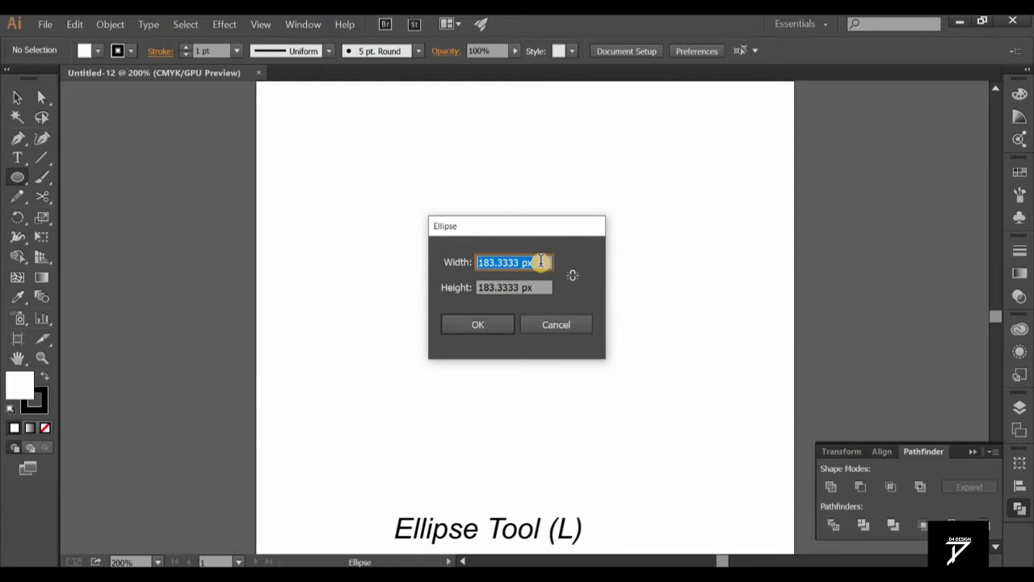
Step: Create a circle 200 px wide and 200 px high with the Ellipse tool
{"action": "type", "text": "1"}
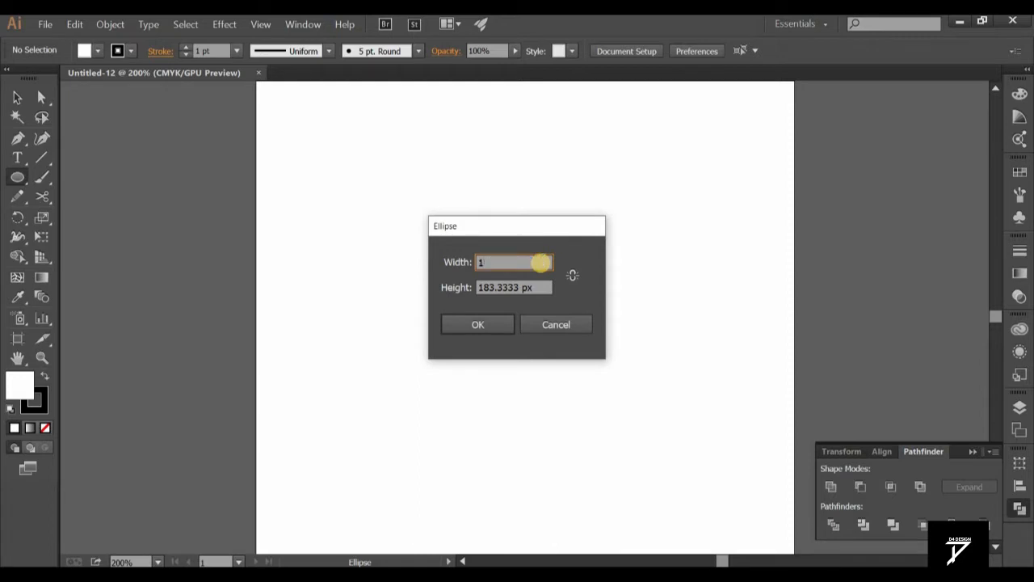
{"action": "type", "text": "200"}
{"action": "key", "text": "Tab"}
{"action": "type", "text": "200"}
{"action": "left_click", "coordinate": [498, 325]}
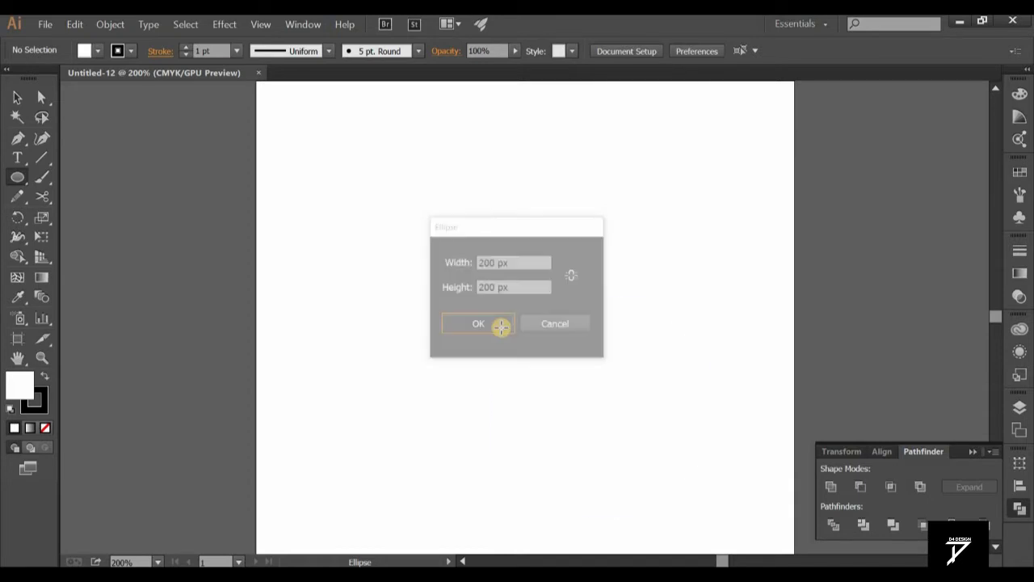
Step: Set the stroke weight of the 200 px circle to 6 pt
{"action": "left_click", "coordinate": [218, 50]}
{"action": "key", "text": "Up"}
{"action": "key", "text": "Up"}
{"action": "key", "text": "Up"}
{"action": "key", "text": "Up"}
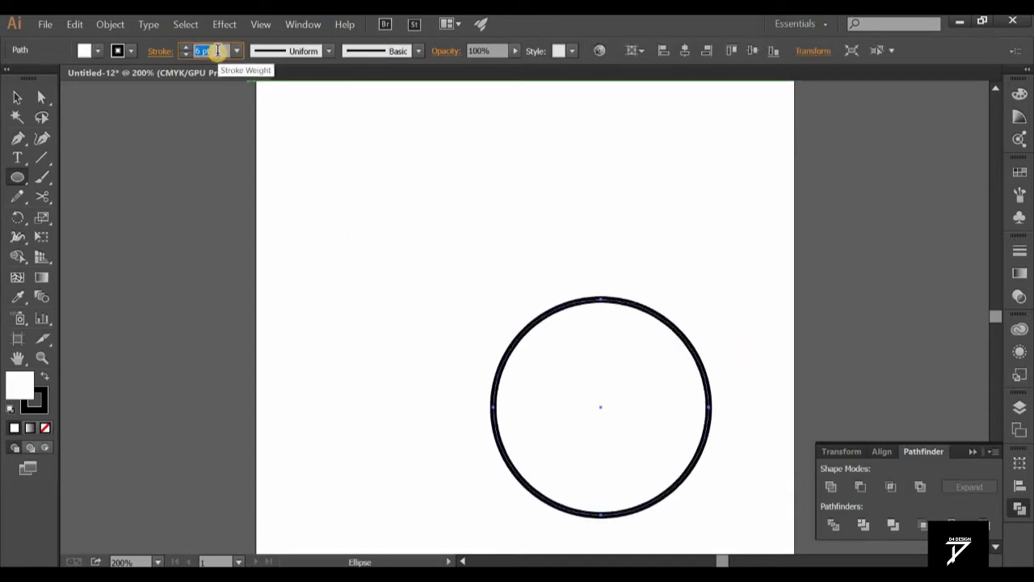
{"action": "key", "text": "Down"}
{"action": "key", "text": "Down"}
{"action": "key", "text": "Up"}
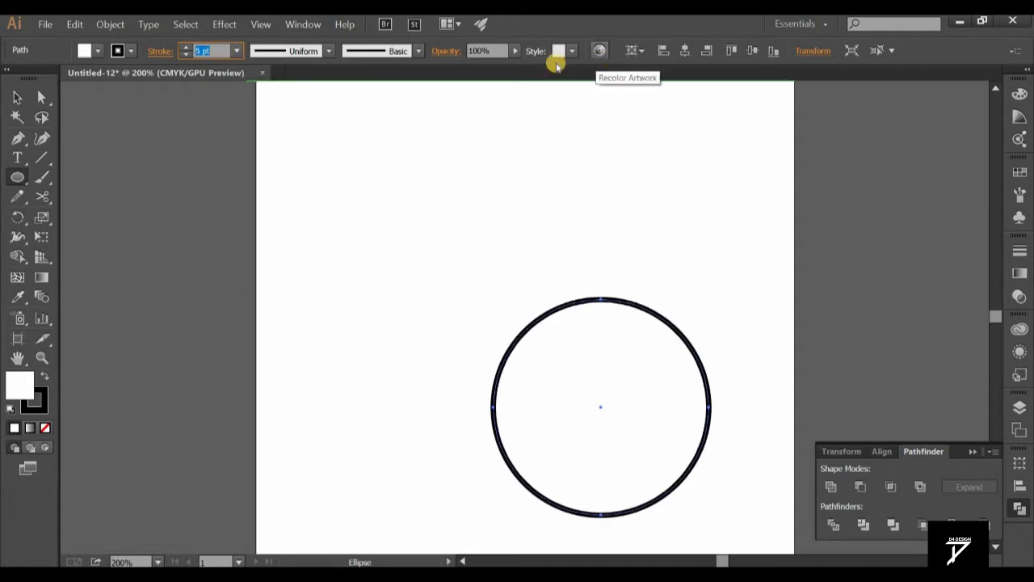
{"action": "key", "text": "Up"}
Step: Center the circle horizontally and vertically on the artboard
{"action": "left_click", "coordinate": [684, 50]}
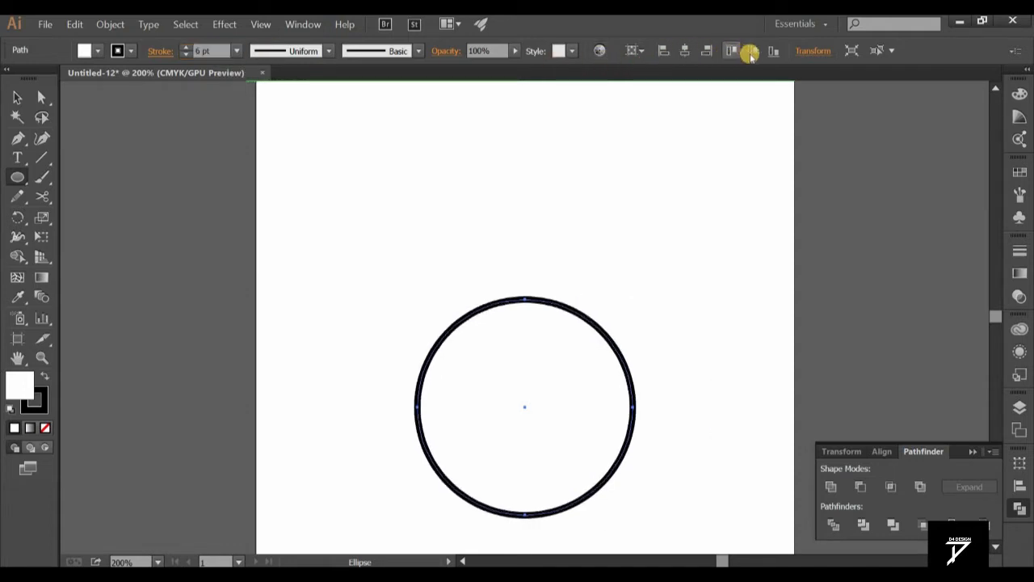
{"action": "left_click", "coordinate": [743, 53]}
{"action": "left_click", "coordinate": [755, 178]}
Step: Create a second circle of 250 by 250 px and center it horizontally and vertically on the artboard
{"action": "left_click", "coordinate": [584, 317]}
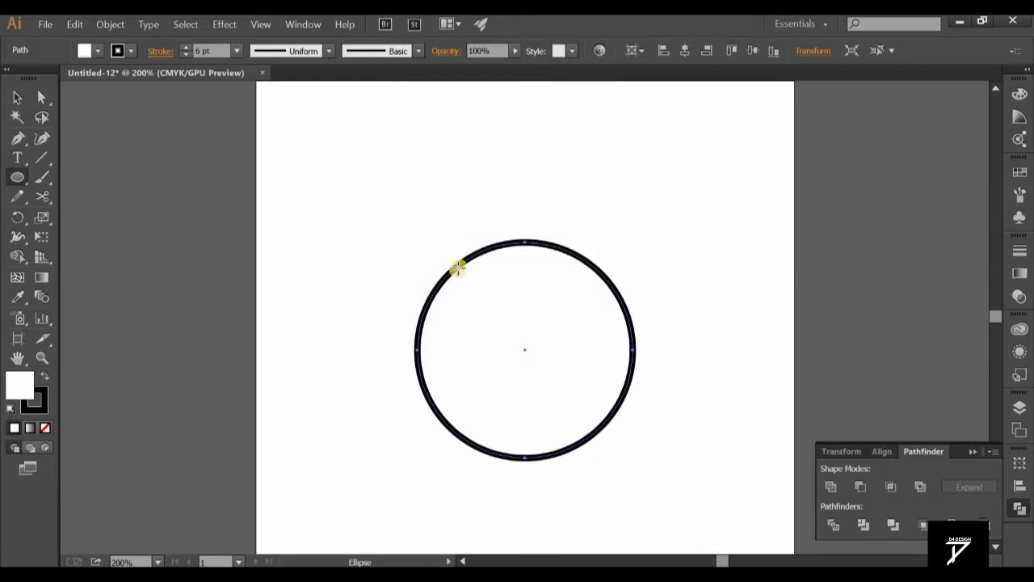
{"action": "left_click", "coordinate": [473, 263]}
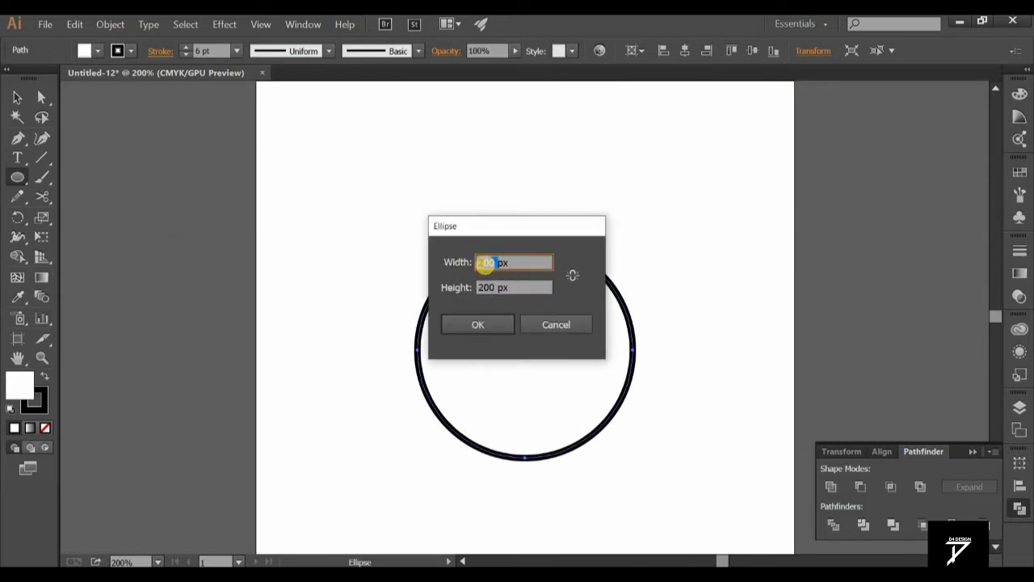
{"action": "key", "text": "BackSpace"}
{"action": "double_click", "coordinate": [488, 289]}
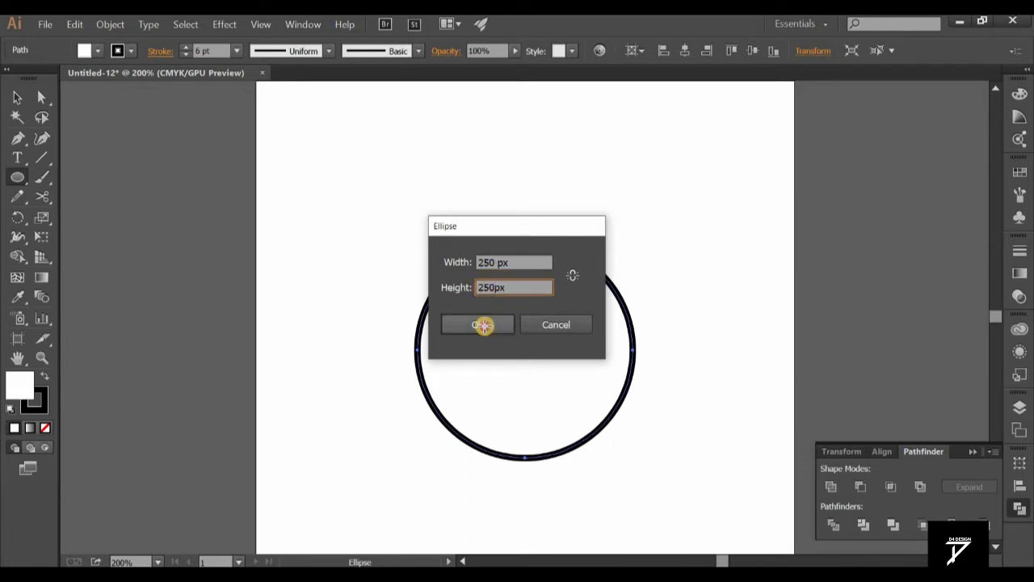
{"action": "left_click", "coordinate": [481, 324]}
{"action": "left_click", "coordinate": [684, 50]}
{"action": "left_click", "coordinate": [731, 51]}
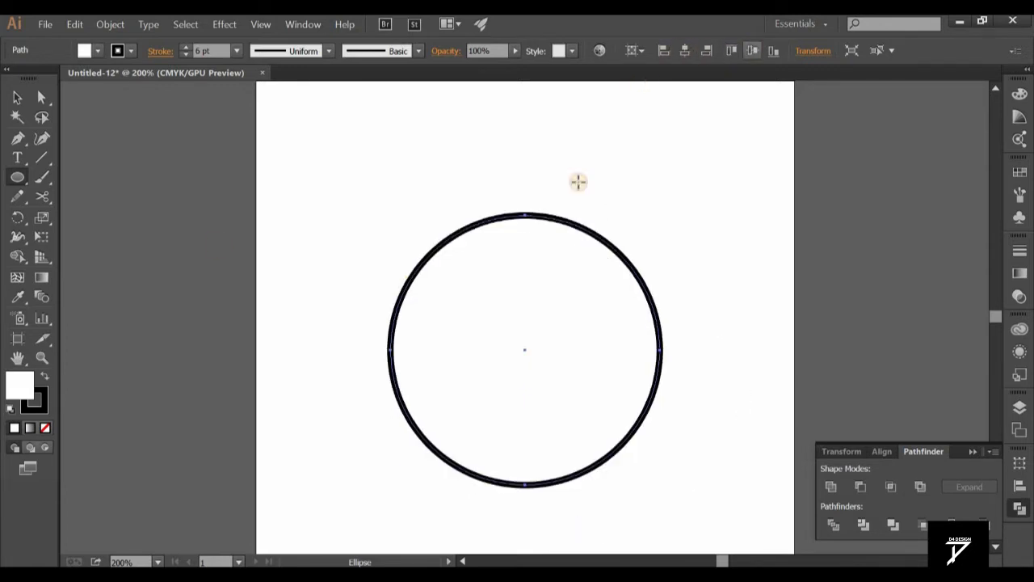
Step: Select both concentric circles and set their fill to None
{"action": "left_click", "coordinate": [17, 98]}
{"action": "left_click_drag", "start_coordinate": [679, 490], "coordinate": [377, 240]}
{"action": "left_click", "coordinate": [89, 50]}
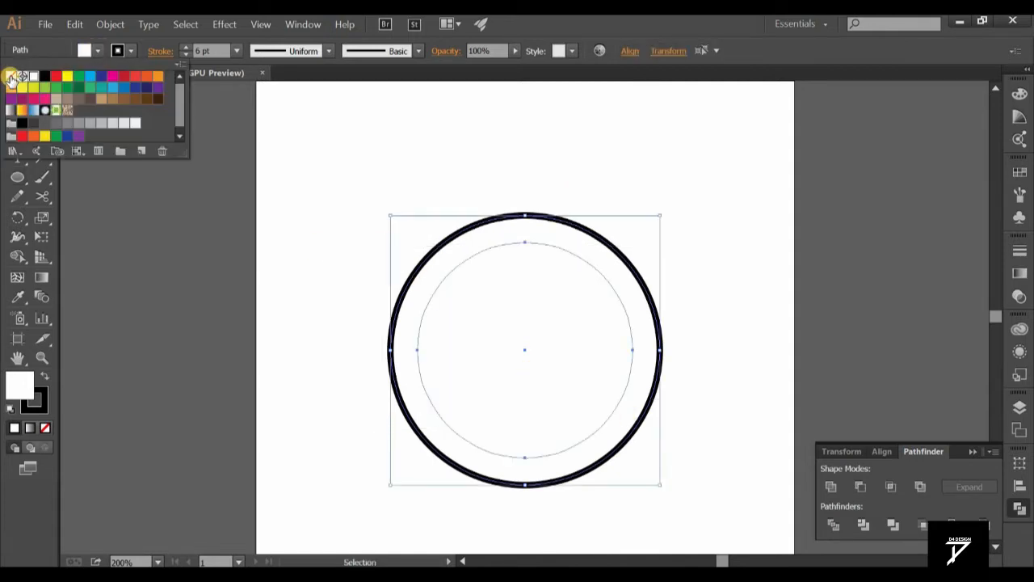
{"action": "left_click", "coordinate": [10, 77]}
{"action": "left_click", "coordinate": [683, 257]}
Step: Create an unfilled 300 by 300 px circle in the outer ring's style and center it on the artboard
{"action": "left_click", "coordinate": [644, 280]}
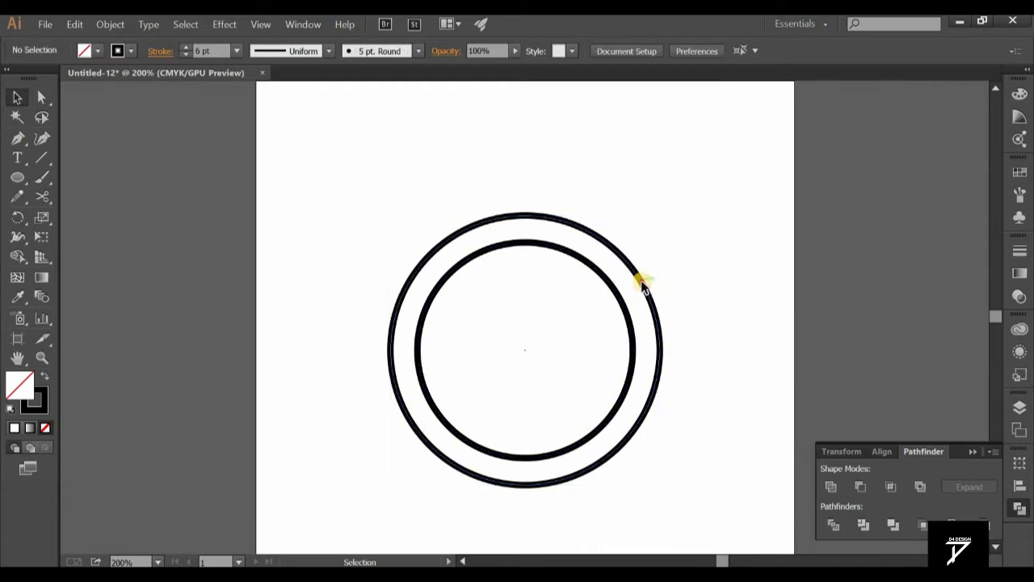
{"action": "left_click", "coordinate": [17, 177]}
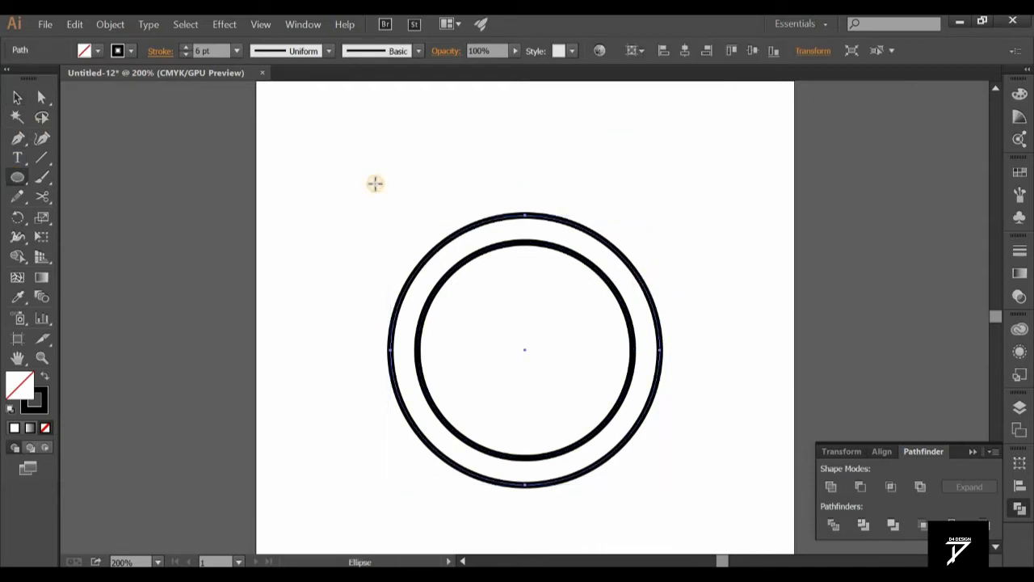
{"action": "left_click", "coordinate": [375, 184]}
{"action": "left_click", "coordinate": [458, 262]}
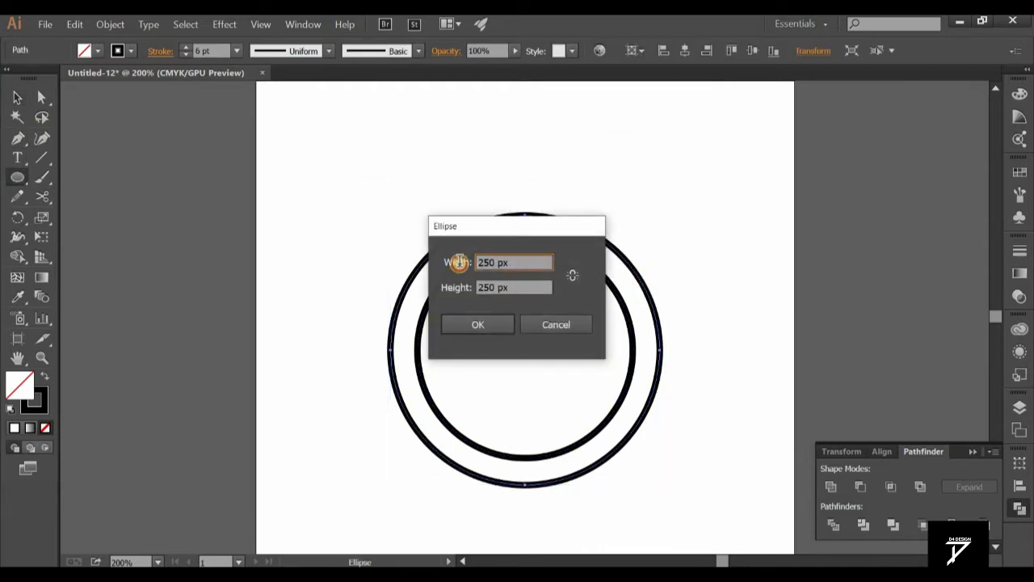
{"action": "key", "text": "Tab"}
{"action": "type", "text": "300"}
{"action": "key", "text": "Return"}
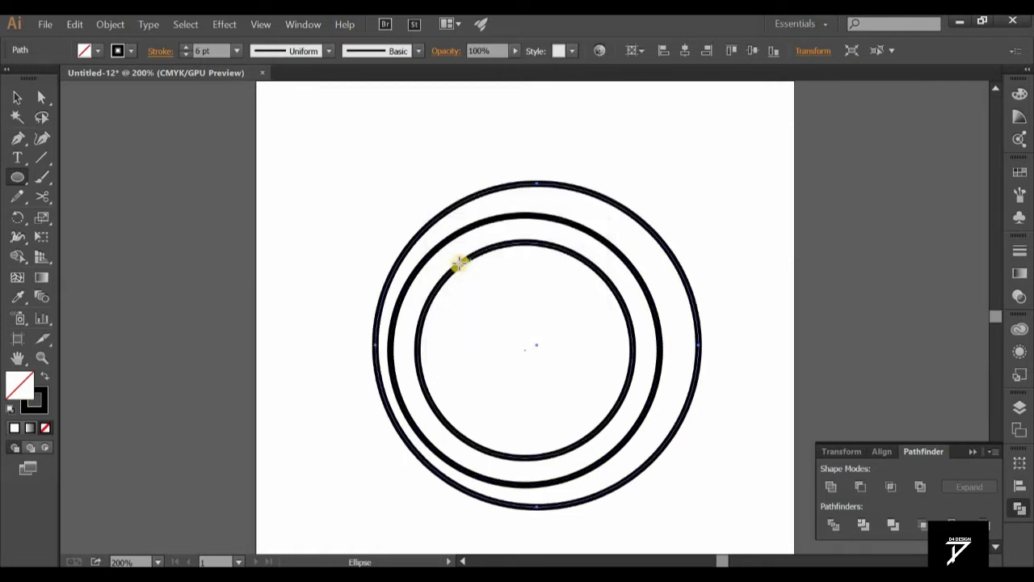
{"action": "left_click", "coordinate": [685, 50]}
{"action": "left_click", "coordinate": [752, 50]}
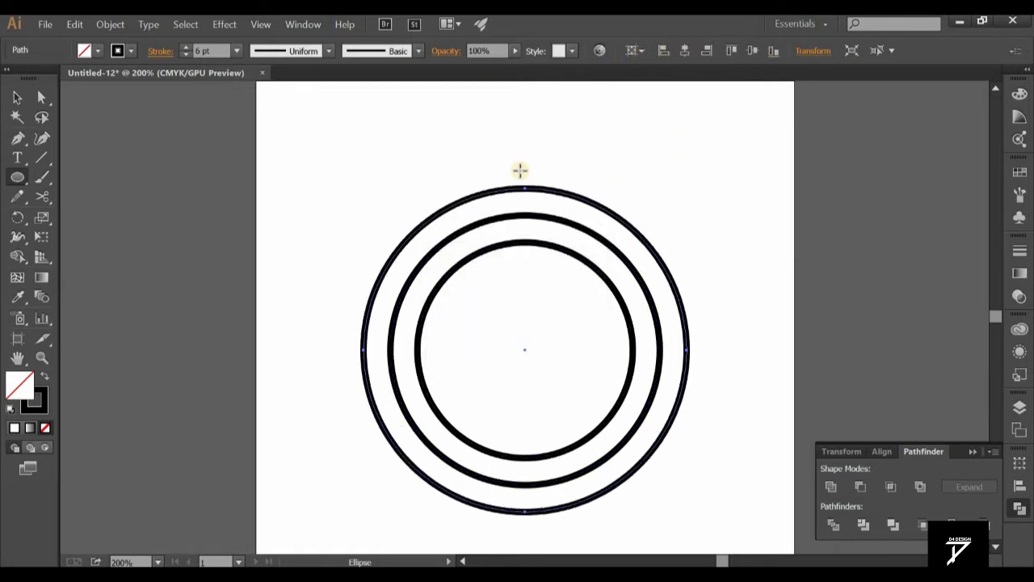
Step: Add a 350 by 350 px circle and center it horizontally and vertically on the artboard
{"action": "left_click", "coordinate": [531, 162]}
{"action": "key", "text": "BackSpace"}
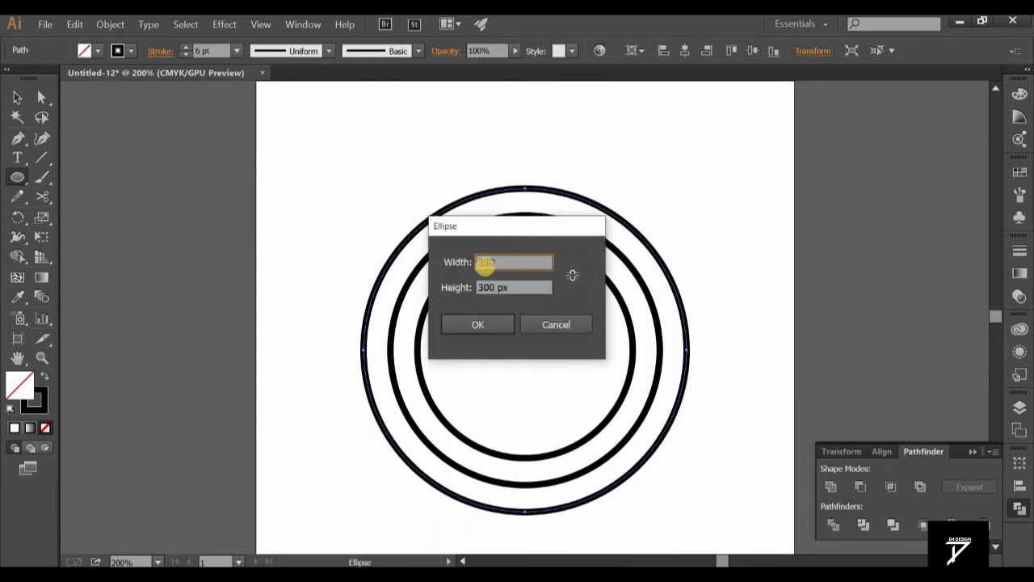
{"action": "key", "text": "Tab"}
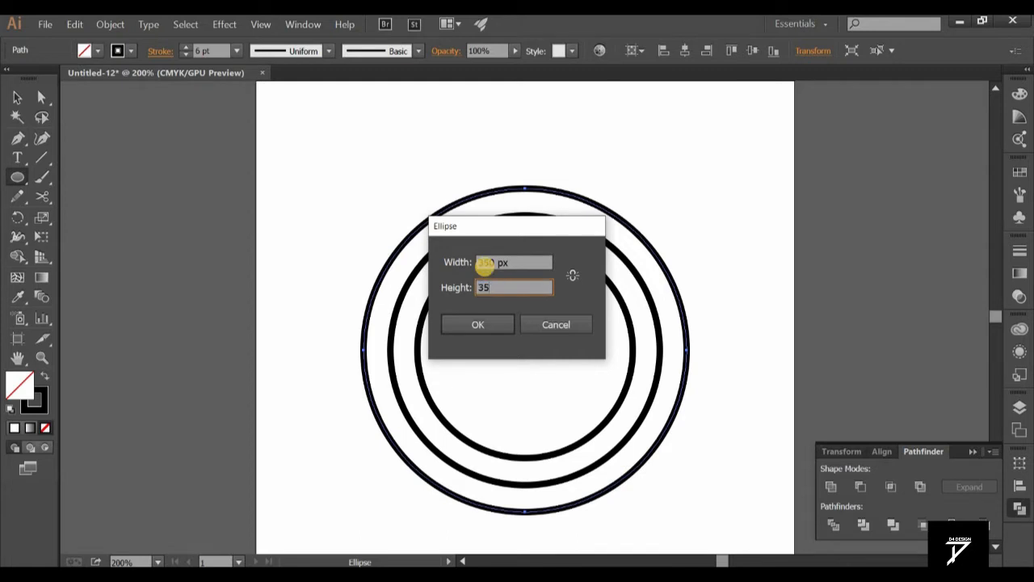
{"action": "key", "text": "Return"}
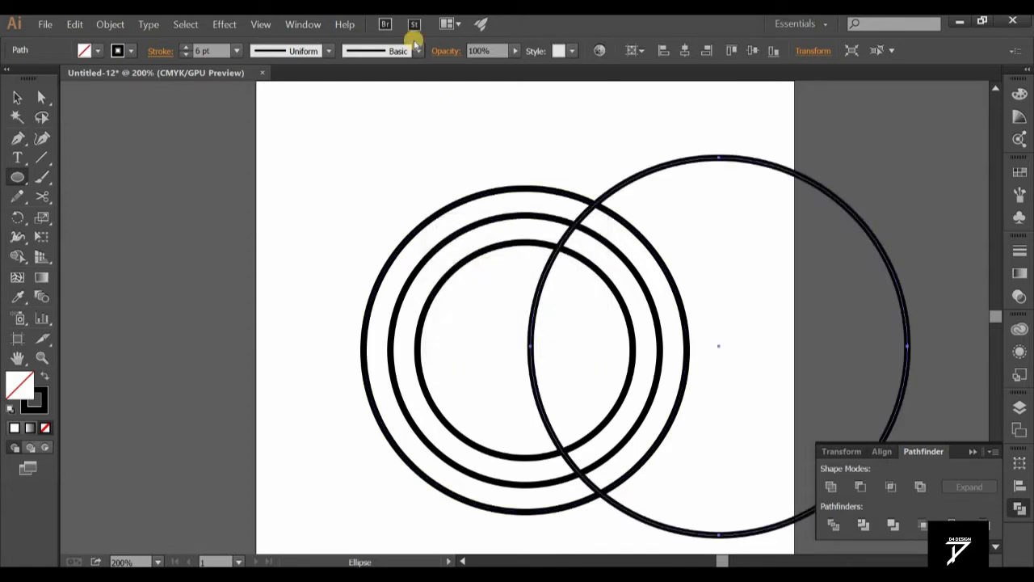
{"action": "left_click", "coordinate": [684, 50]}
{"action": "left_click", "coordinate": [752, 50]}
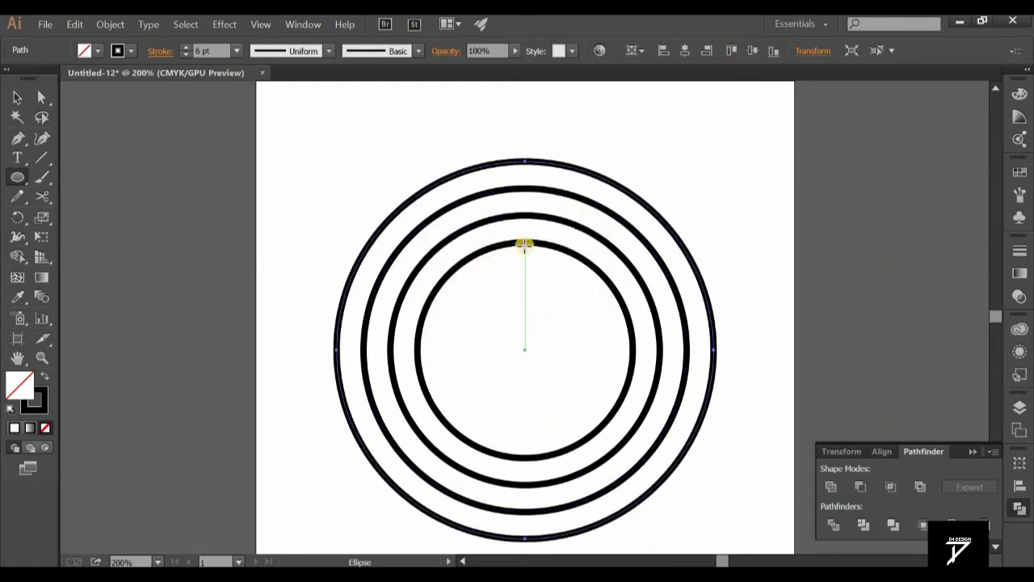
Step: Add a 400 by 400 px circle and center it horizontally and vertically on the artboard
{"action": "left_click", "coordinate": [576, 138]}
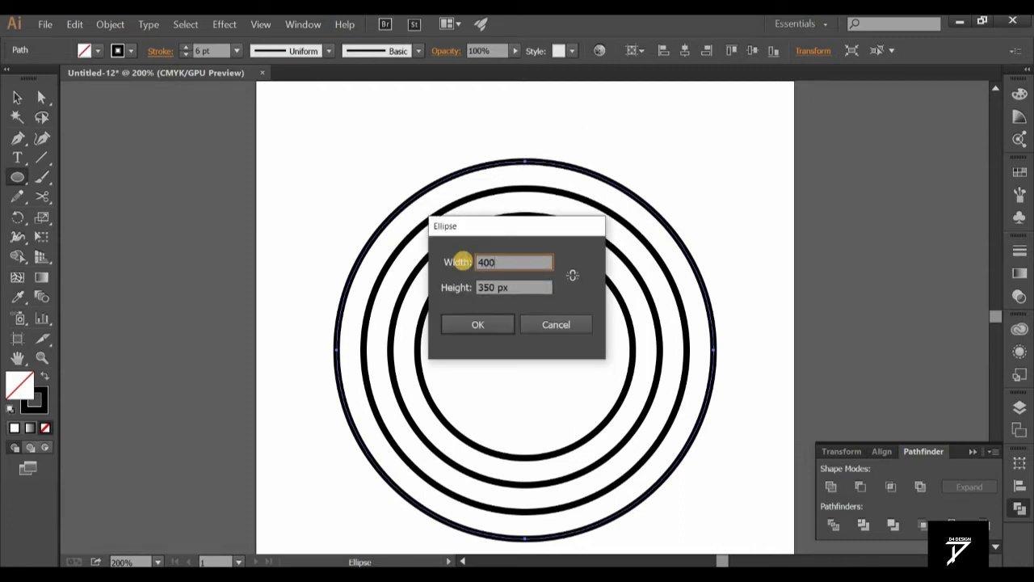
{"action": "key", "text": "Tab"}
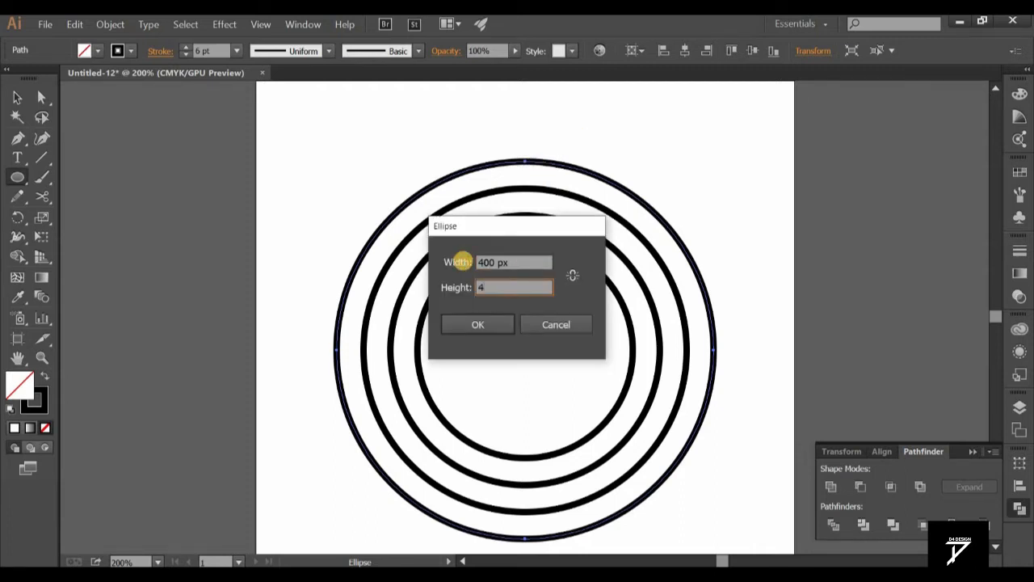
{"action": "type", "text": "400"}
{"action": "key", "text": "Return"}
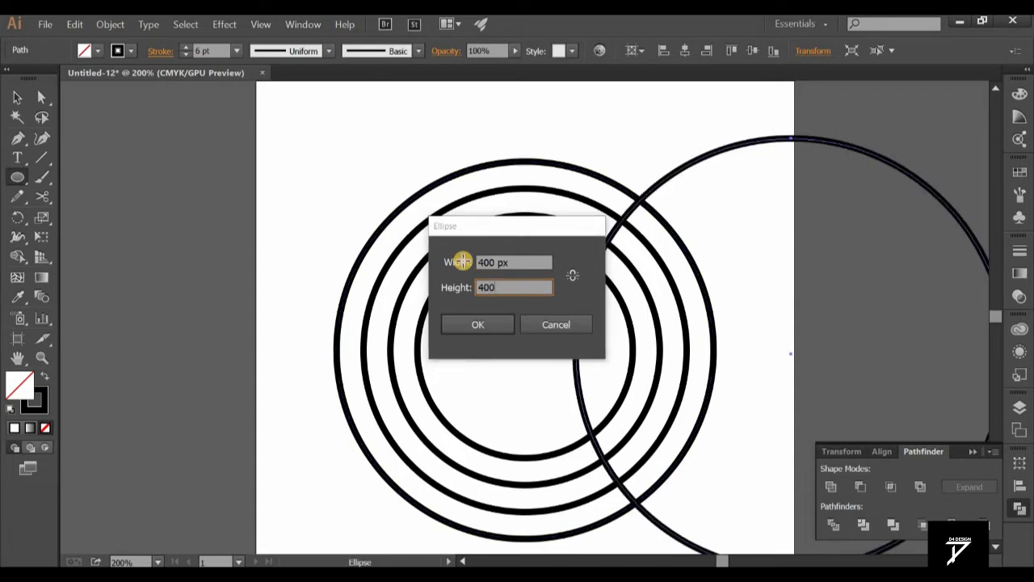
{"action": "left_click", "coordinate": [684, 51]}
{"action": "left_click", "coordinate": [753, 51]}
Step: Create a small 100 by 100 px circle overlapping the upper-left part of the rings
{"action": "left_click", "coordinate": [16, 97]}
{"action": "left_click", "coordinate": [19, 181]}
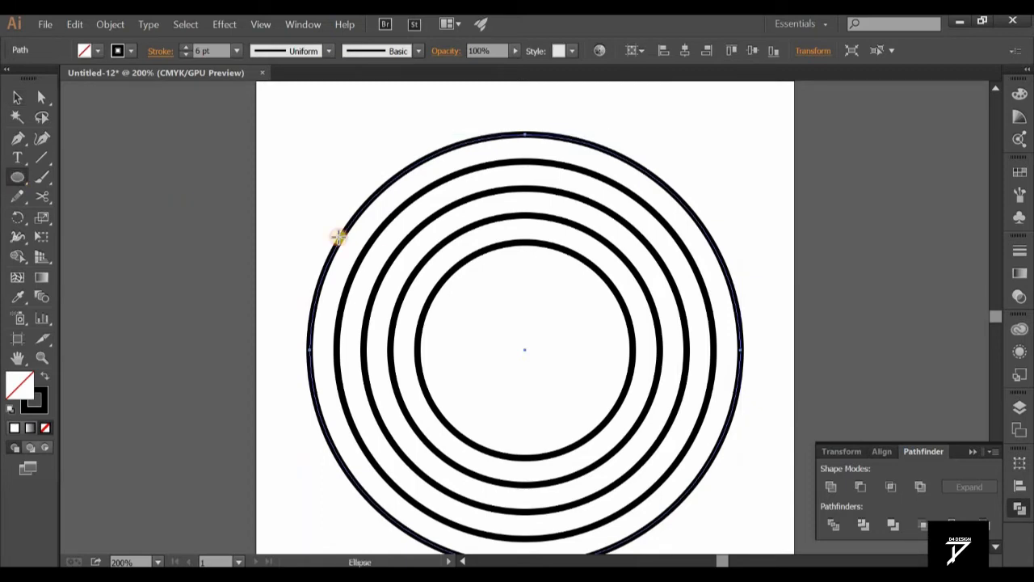
{"action": "left_click", "coordinate": [296, 209]}
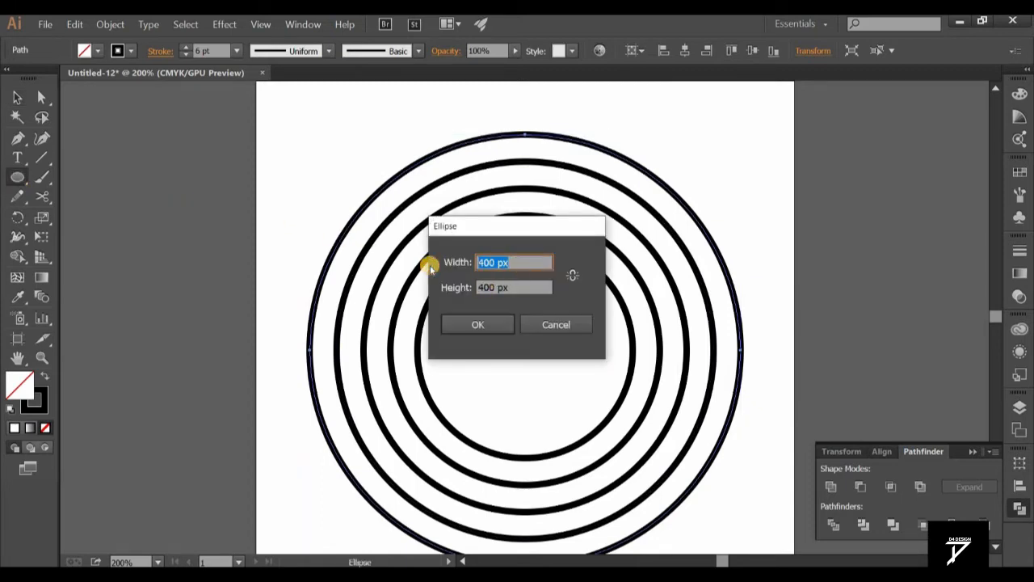
{"action": "key", "text": "Tab"}
{"action": "type", "text": "1"}
{"action": "key", "text": "Return"}
Step: Align the small circle to the outermost ring as key object, vertically centered and flush with its left edge
{"action": "left_click", "coordinate": [17, 97]}
{"action": "left_click", "coordinate": [316, 297]}
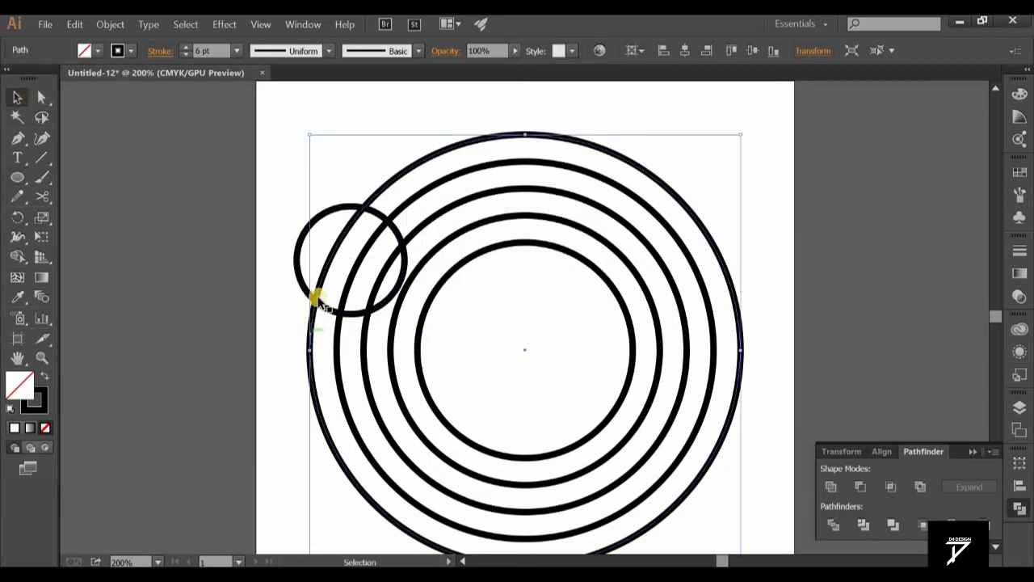
{"action": "left_click", "coordinate": [298, 249], "text": "shift"}
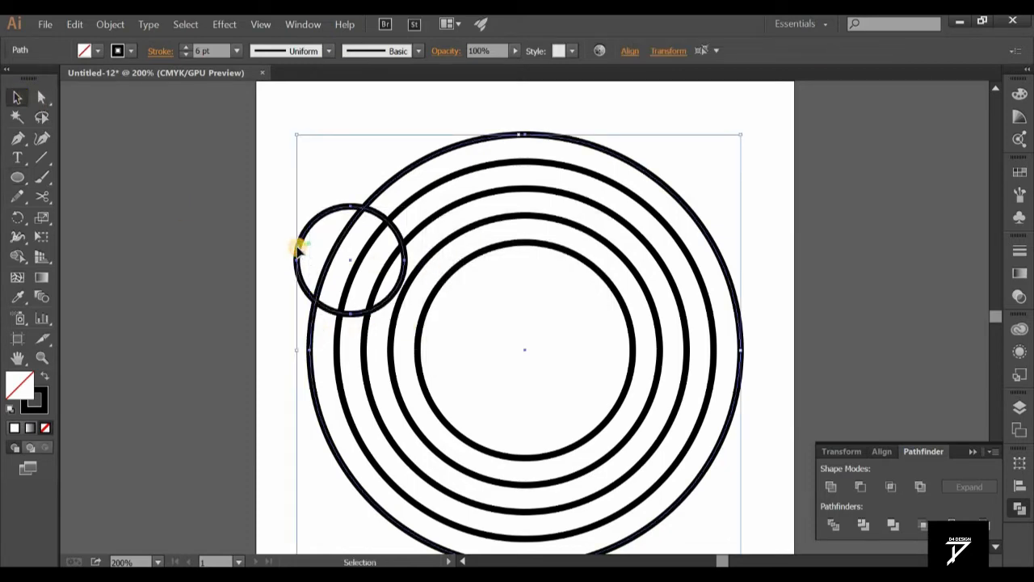
{"action": "left_click", "coordinate": [308, 362]}
{"action": "left_click", "coordinate": [629, 50]}
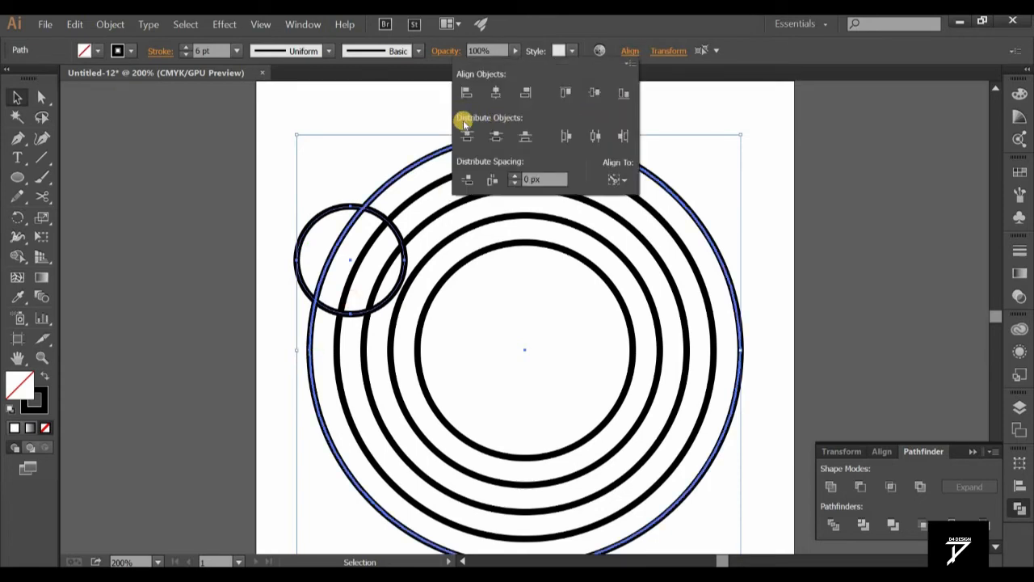
{"action": "left_click", "coordinate": [595, 93]}
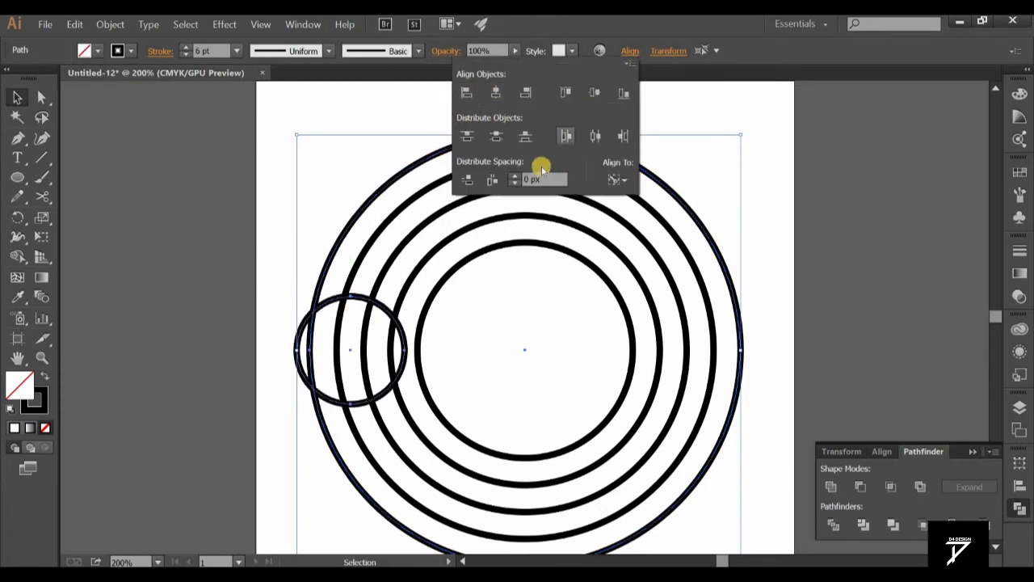
{"action": "left_click", "coordinate": [466, 92]}
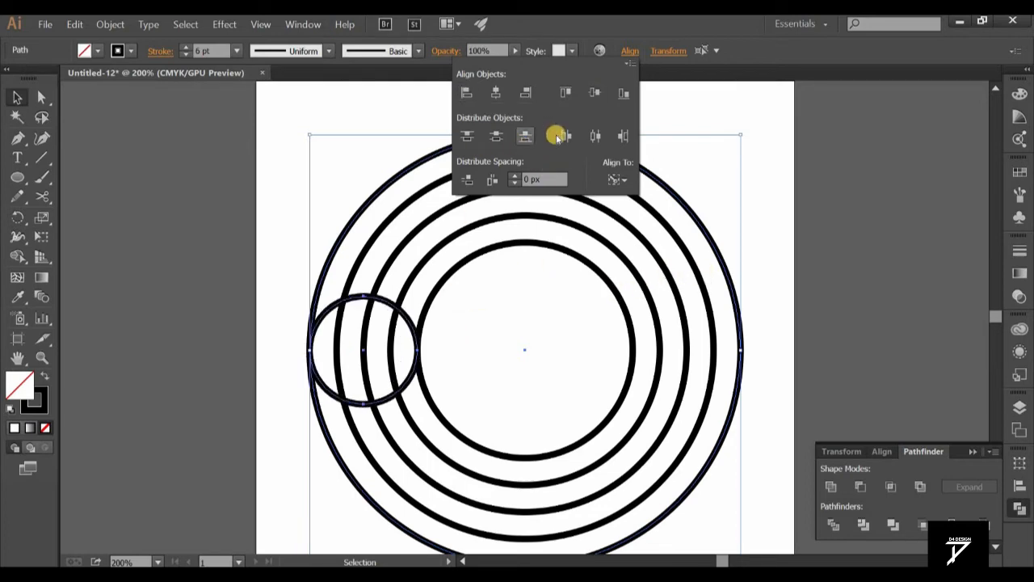
{"action": "left_click", "coordinate": [746, 159]}
Step: Create another 100 by 100 px circle near the left side of the outermost ring
{"action": "left_click", "coordinate": [17, 177]}
{"action": "left_click", "coordinate": [289, 249]}
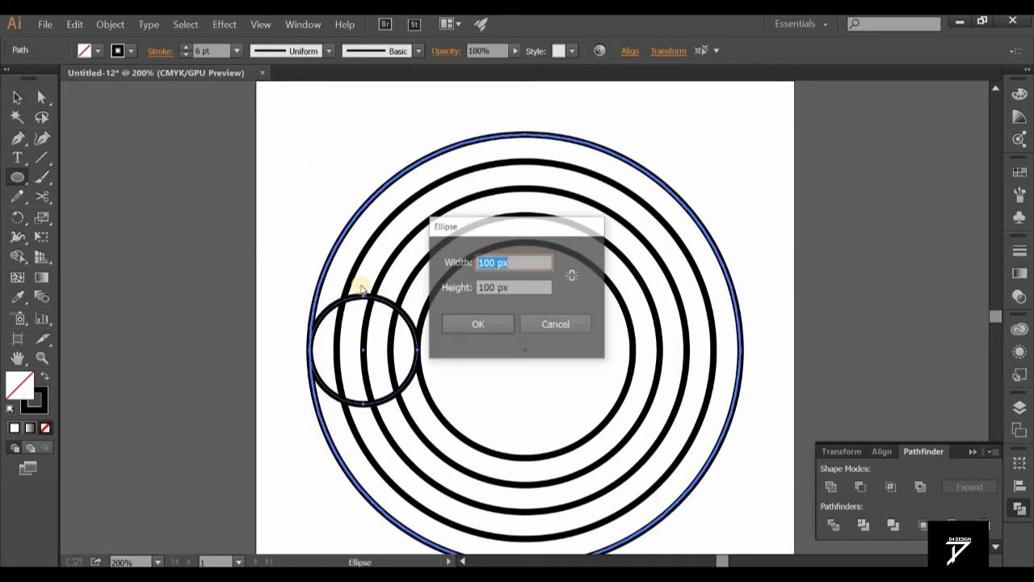
{"action": "left_click", "coordinate": [475, 324]}
Step: Align the new small circle to the outermost ring as key object, vertically centered and flush with its right edge
{"action": "key", "text": "v"}
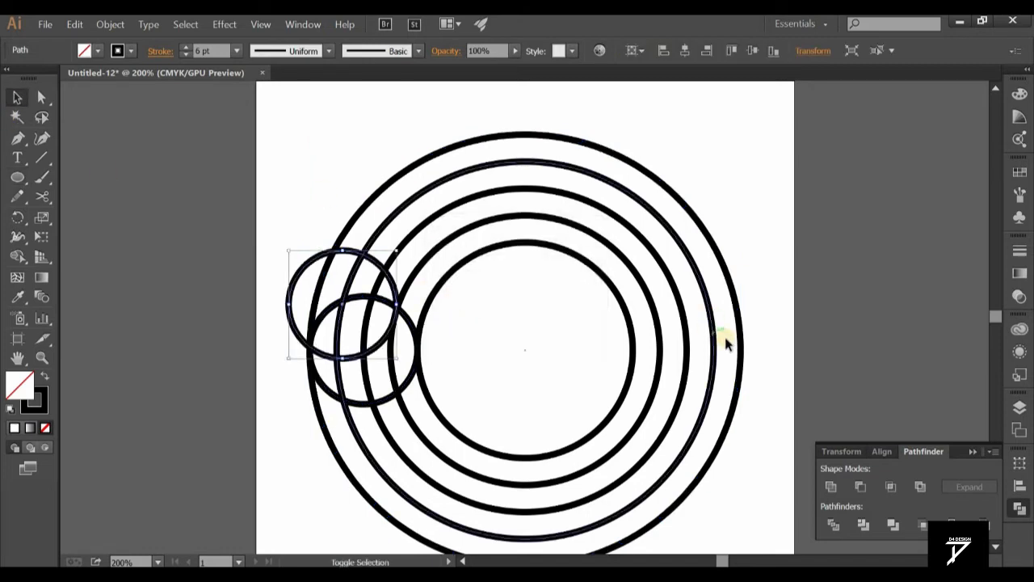
{"action": "left_click", "coordinate": [740, 341], "text": "shift"}
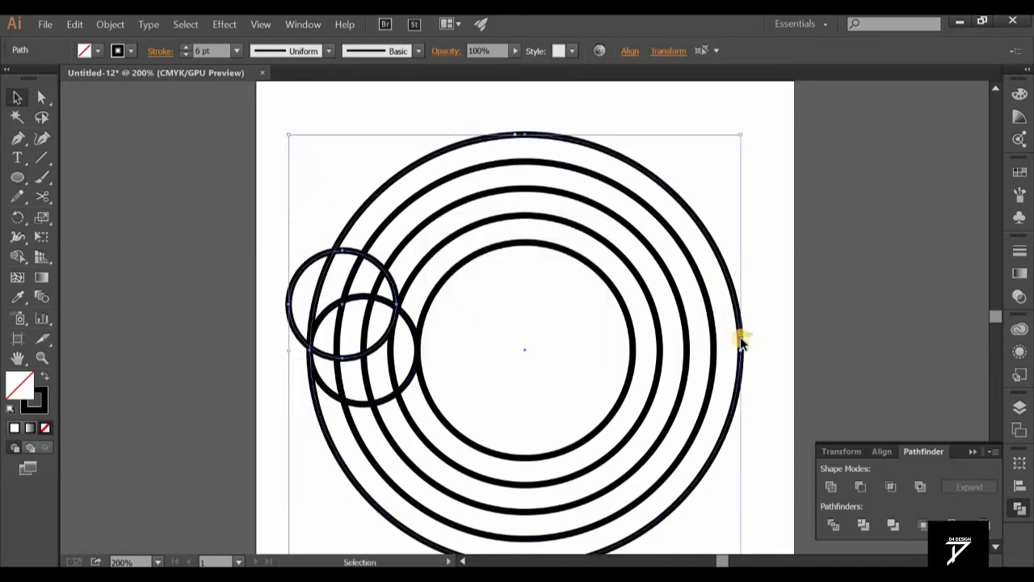
{"action": "left_click", "coordinate": [628, 51]}
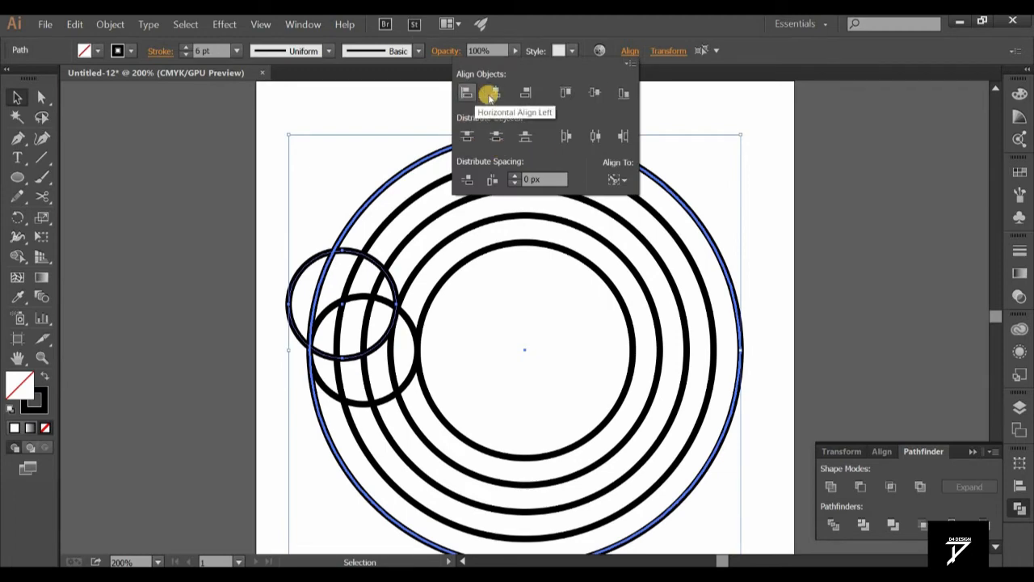
{"action": "left_click", "coordinate": [597, 94]}
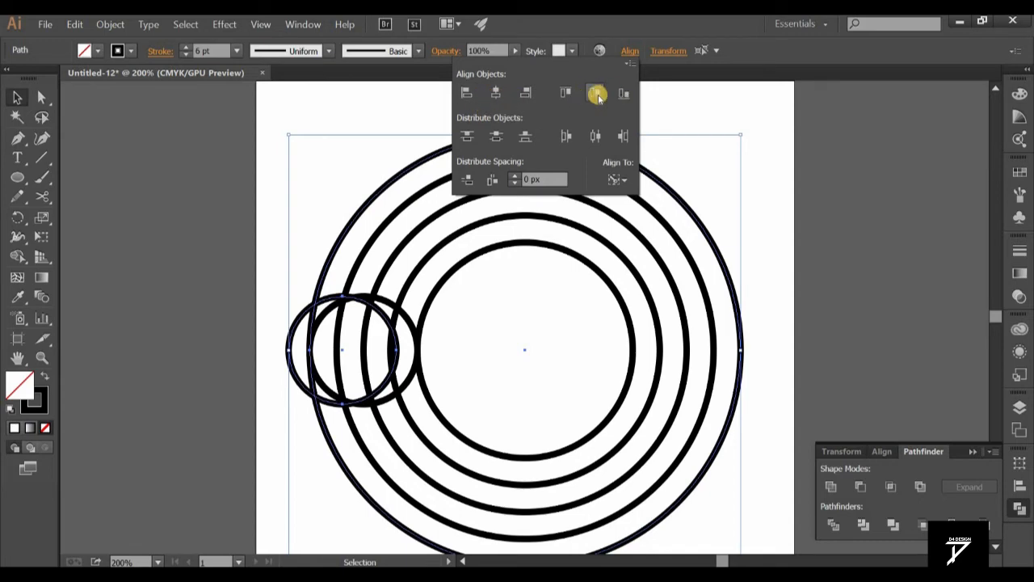
{"action": "left_click", "coordinate": [525, 93]}
{"action": "scroll", "coordinate": [764, 291], "scroll_direction": "down", "scroll_amount": 2}
{"action": "scroll", "coordinate": [743, 301], "scroll_direction": "up", "scroll_amount": 1}
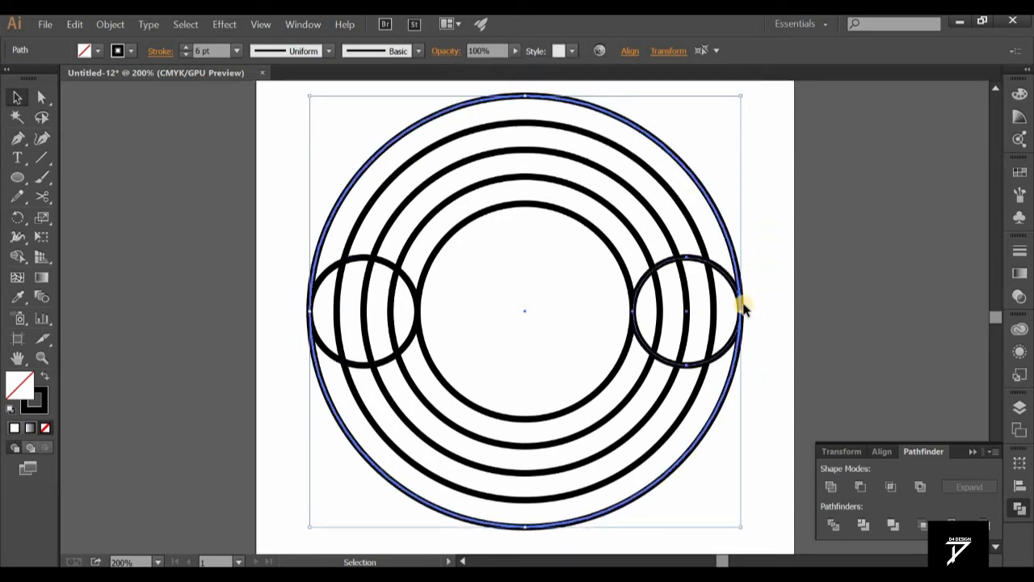
Step: Create a 50 by 50 px circle above the left 100 px circle, overlapping the upper-left part of the rings
{"action": "left_click", "coordinate": [768, 301]}
{"action": "left_click", "coordinate": [17, 177]}
{"action": "left_click", "coordinate": [372, 222]}
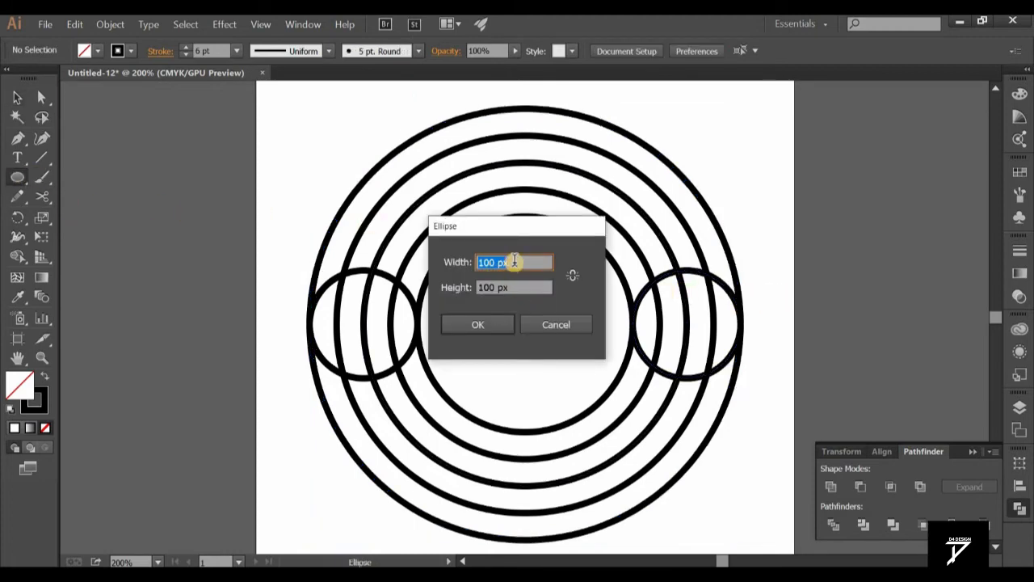
{"action": "key", "text": "Tab"}
{"action": "type", "text": "5"}
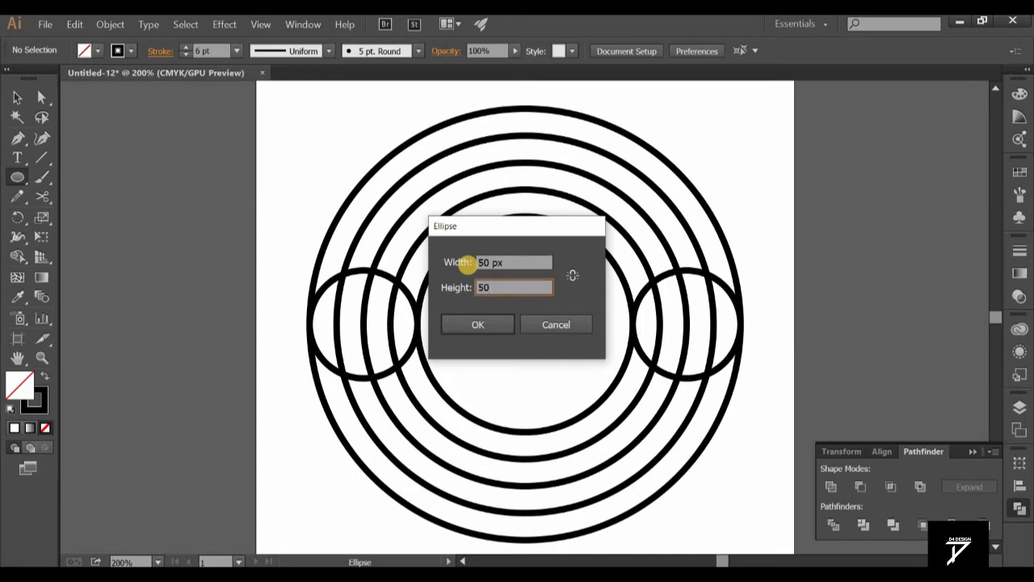
{"action": "left_click", "coordinate": [477, 324]}
Step: Center the 50 px circle horizontally and vertically on the left 100 px circle, using the larger circle as key object
{"action": "left_click", "coordinate": [17, 97]}
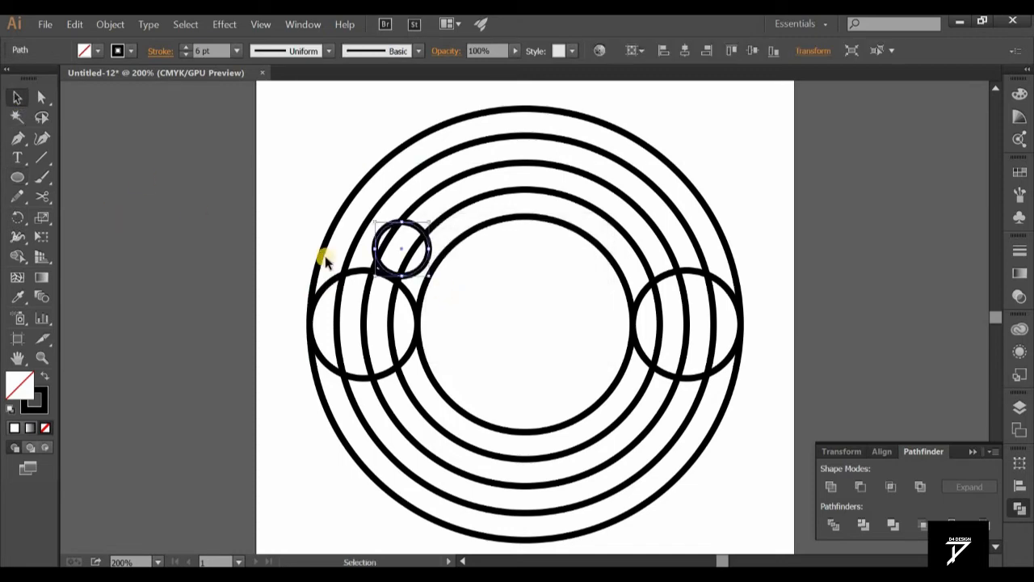
{"action": "left_click", "coordinate": [337, 278], "text": "shift"}
{"action": "left_click", "coordinate": [353, 274]}
{"action": "left_click", "coordinate": [630, 51]}
{"action": "left_click", "coordinate": [495, 92]}
{"action": "left_click", "coordinate": [595, 92]}
{"action": "left_click", "coordinate": [762, 150]}
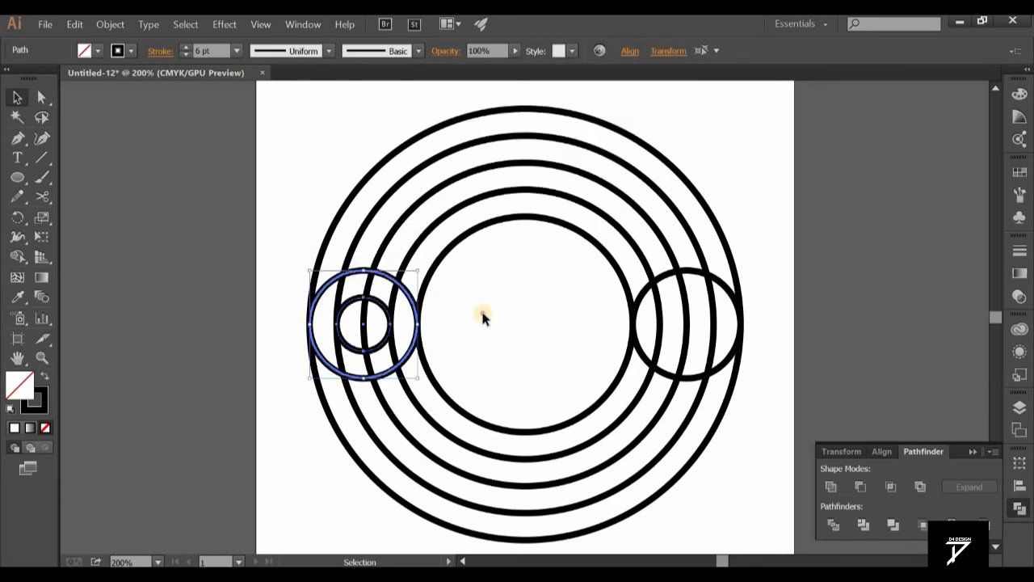
{"action": "left_click", "coordinate": [483, 317]}
Step: Create a second 50 by 50 px circle inside the innermost ring, right of its center
{"action": "left_click", "coordinate": [17, 177]}
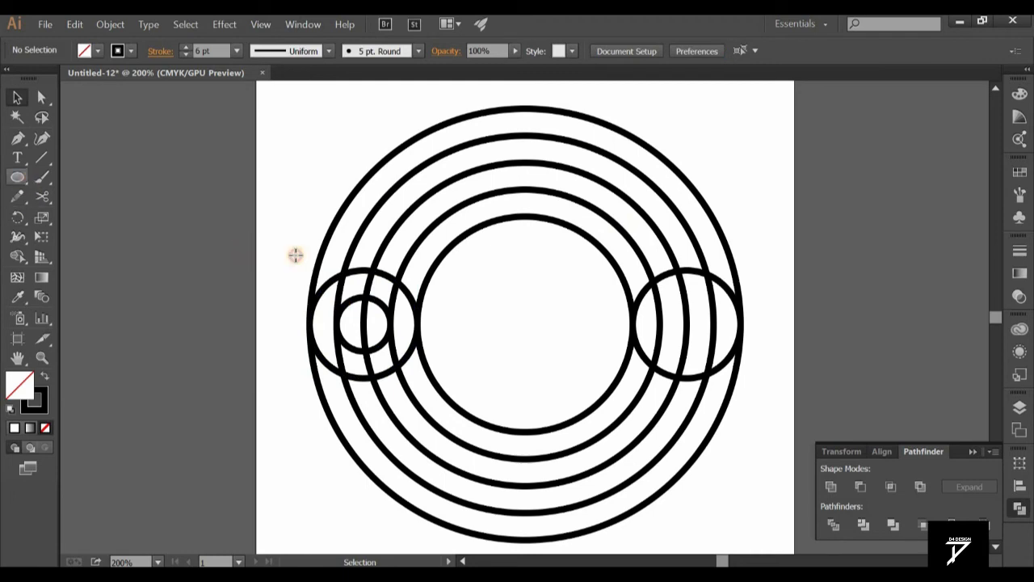
{"action": "left_click", "coordinate": [547, 328]}
{"action": "left_click", "coordinate": [482, 324]}
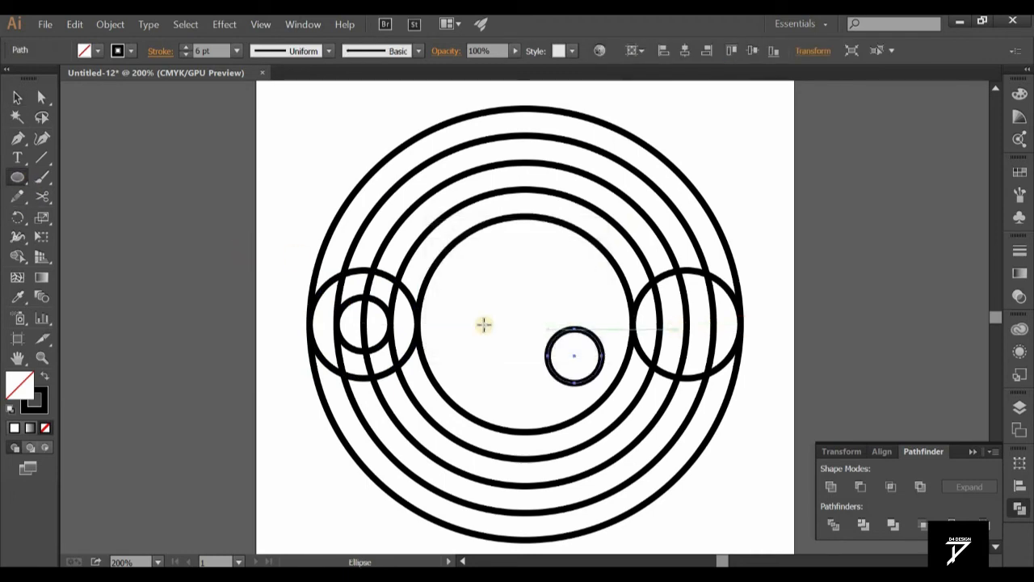
Step: Center the second 50 px circle horizontally and vertically on the right 100 px circle, using the larger circle as key object
{"action": "left_click", "coordinate": [17, 97]}
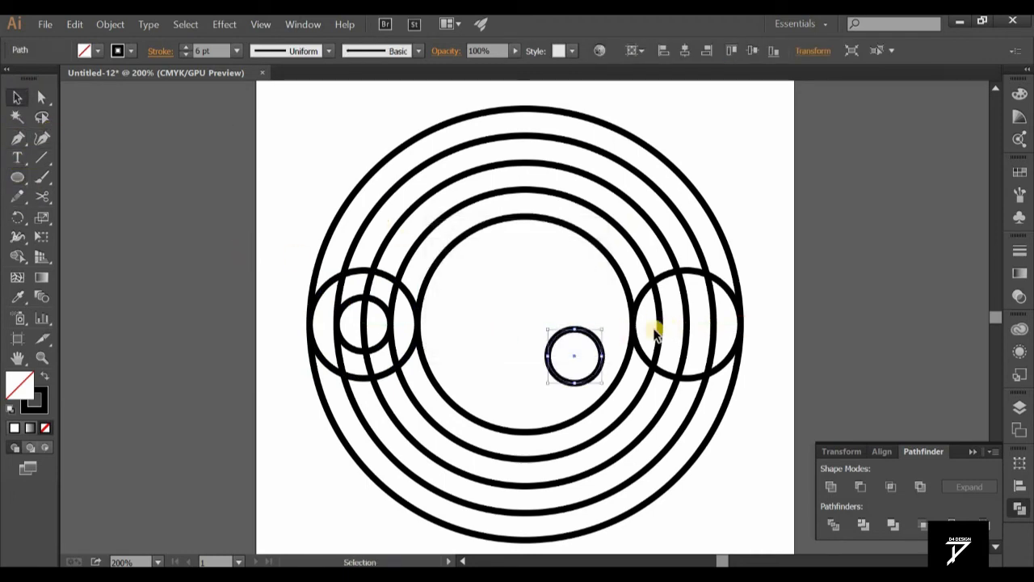
{"action": "left_click", "coordinate": [634, 328], "text": "shift"}
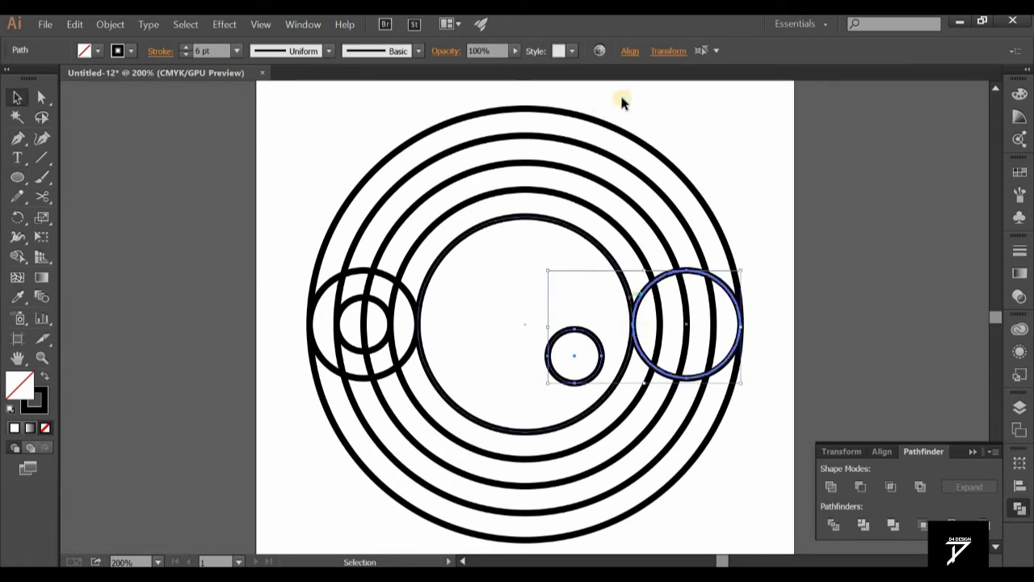
{"action": "left_click", "coordinate": [629, 51]}
{"action": "left_click", "coordinate": [495, 92]}
{"action": "left_click", "coordinate": [594, 92]}
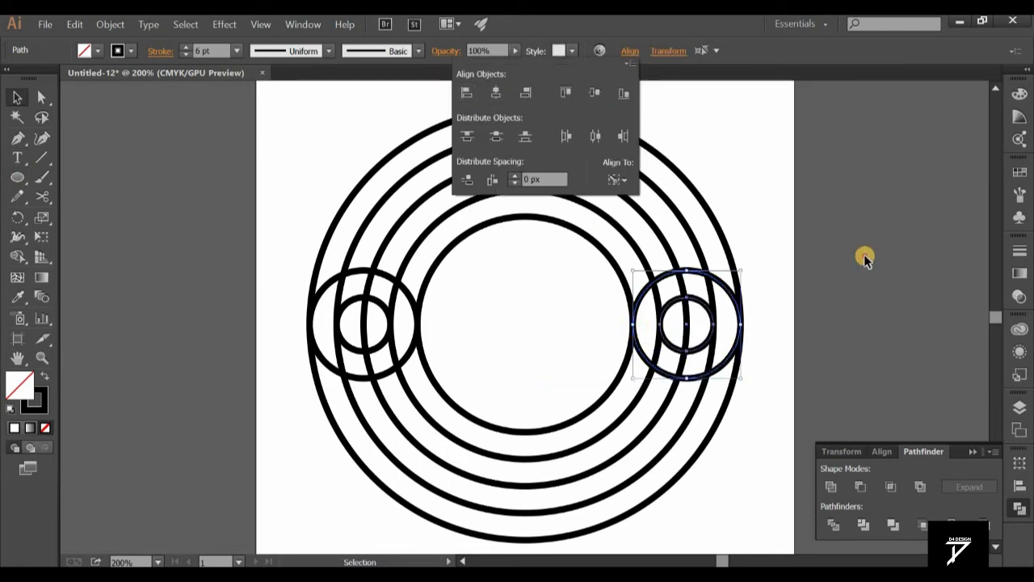
{"action": "left_click", "coordinate": [864, 258]}
{"action": "left_click", "coordinate": [819, 326]}
Step: With all circles selected, use Shape Builder to erase the left small circles' upper halves and the ring segments between their lower halves
{"action": "left_click_drag", "start_coordinate": [760, 360], "coordinate": [245, 194]}
{"action": "left_click", "coordinate": [16, 258]}
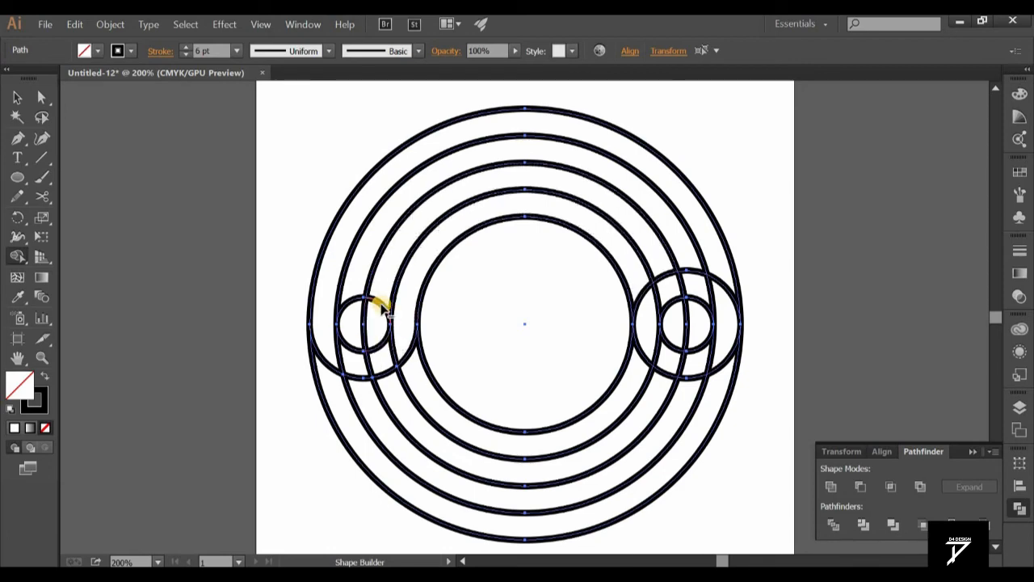
{"action": "left_click", "coordinate": [382, 307], "text": "alt"}
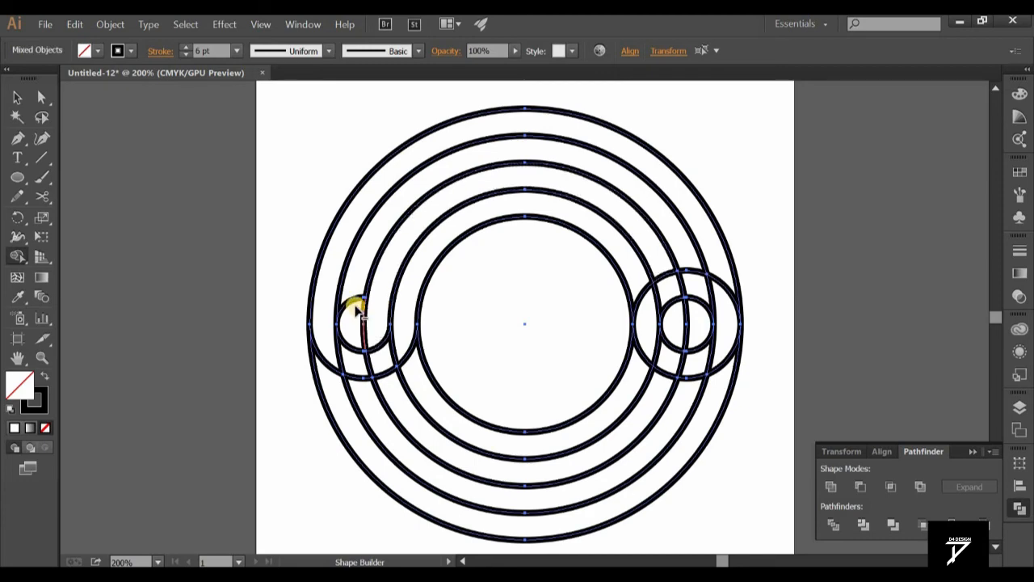
{"action": "left_click", "coordinate": [349, 305], "text": "alt"}
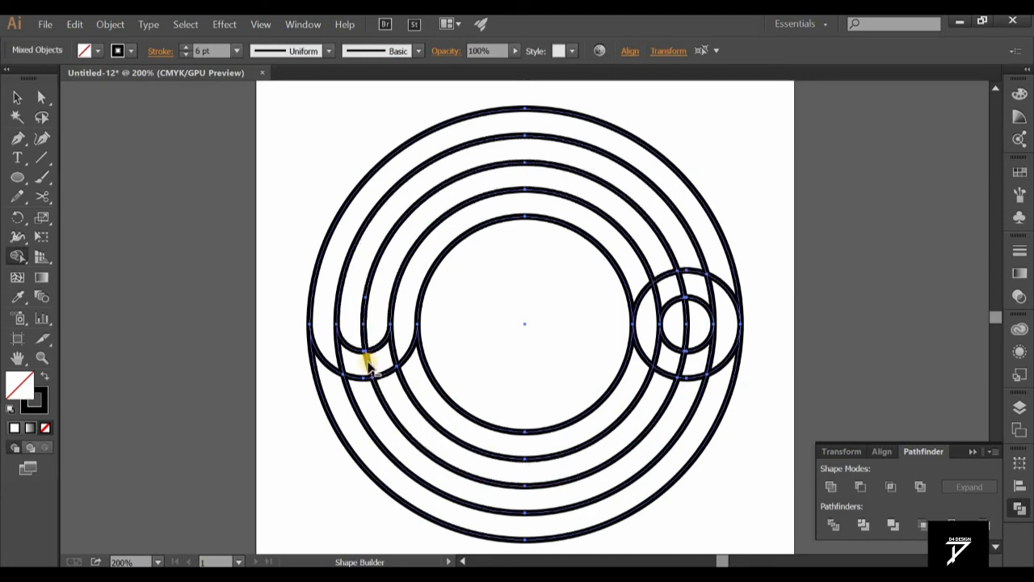
{"action": "left_click", "coordinate": [369, 364], "text": "alt"}
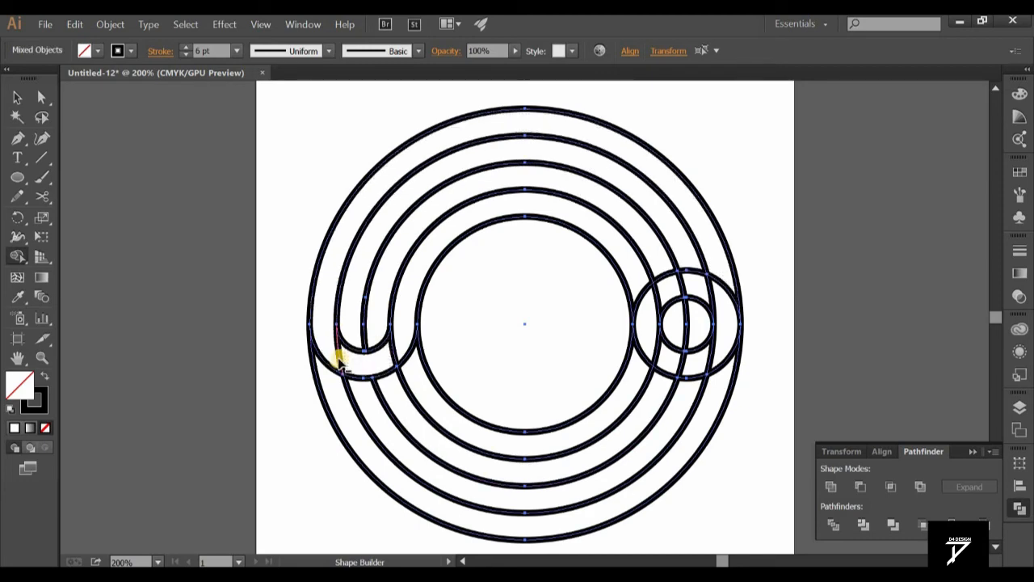
{"action": "left_click", "coordinate": [338, 362], "text": "alt"}
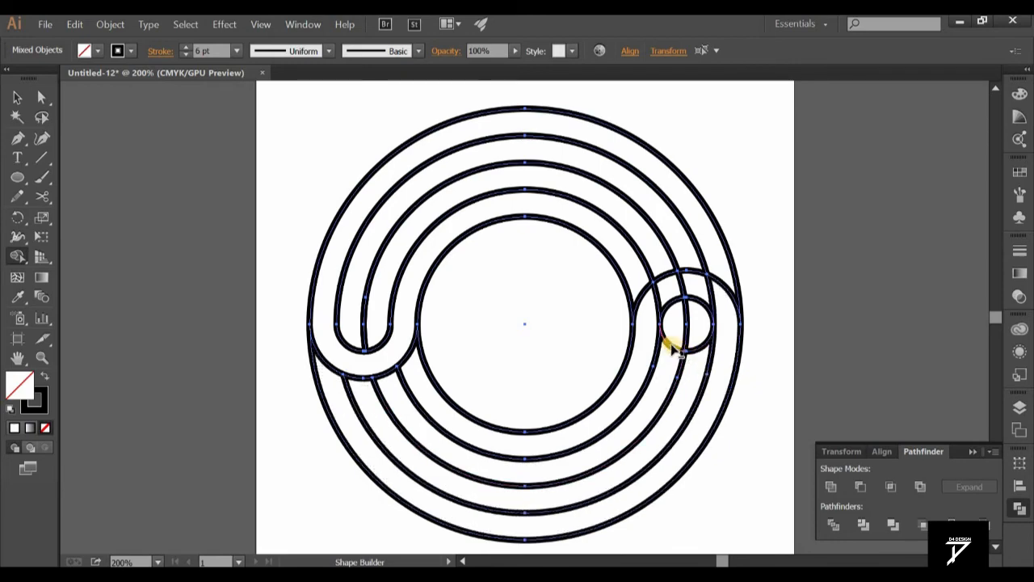
Step: Erase the right small circles' lower halves and the ring segments between their upper halves with Shape Builder
{"action": "left_click_drag", "start_coordinate": [665, 343], "coordinate": [692, 342]}
{"action": "left_click", "coordinate": [701, 348], "text": "alt"}
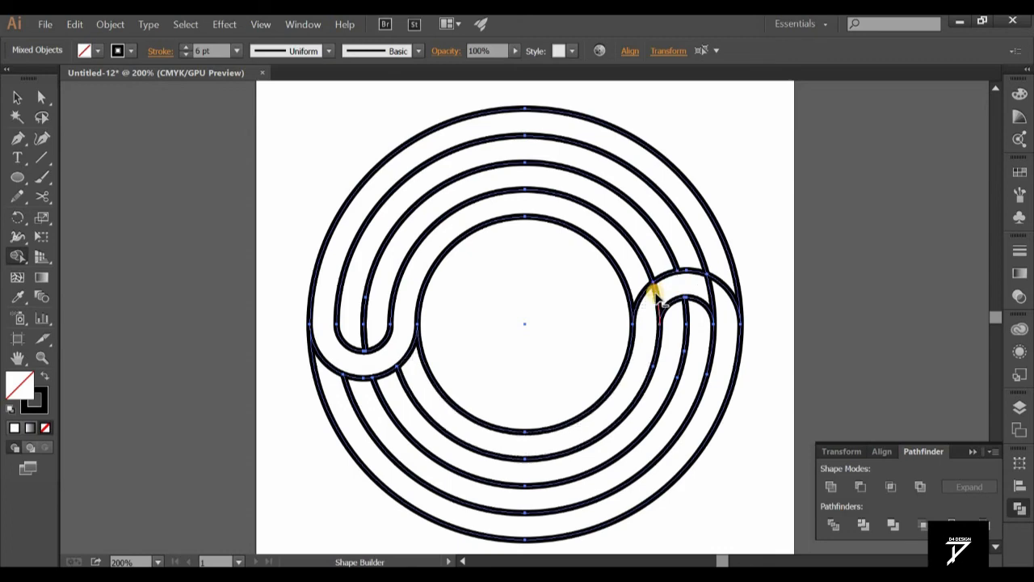
{"action": "left_click", "coordinate": [709, 291]}
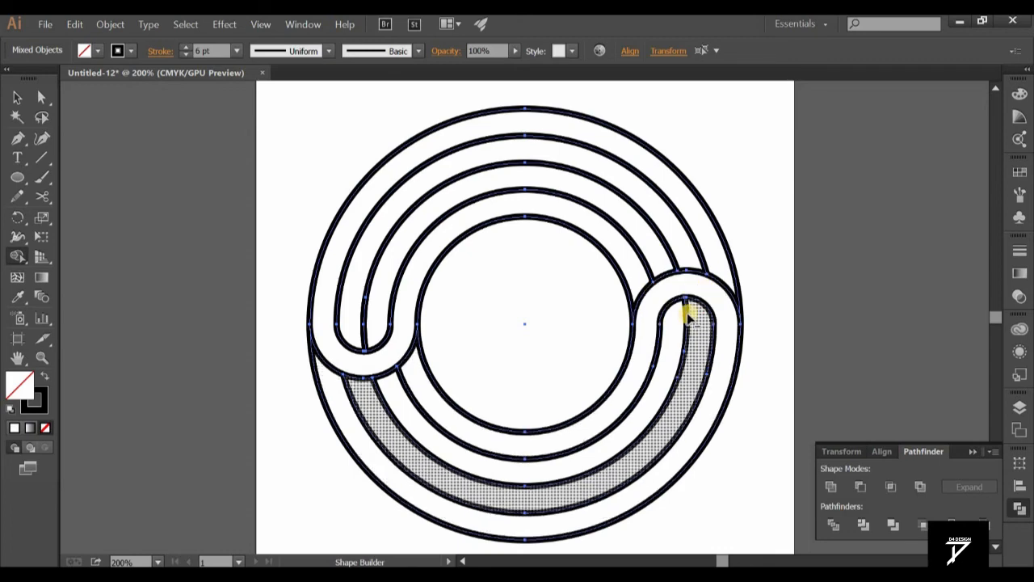
Step: Select the whole artwork and give its strokes round caps and round corner joins
{"action": "key", "text": "v"}
{"action": "left_click", "coordinate": [374, 393]}
{"action": "left_click_drag", "start_coordinate": [312, 143], "coordinate": [751, 488]}
{"action": "left_click", "coordinate": [160, 50]}
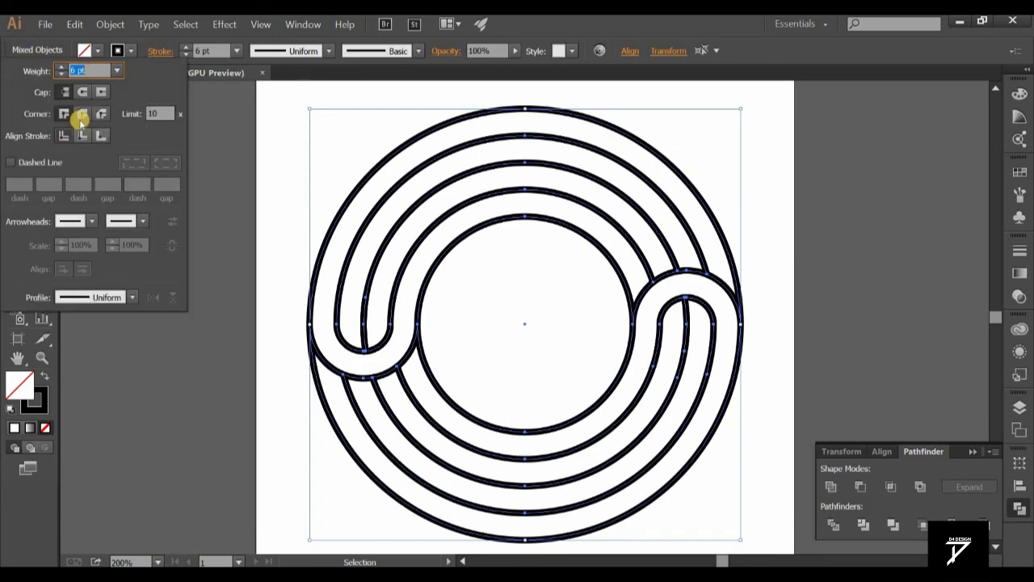
{"action": "left_click", "coordinate": [83, 113]}
{"action": "left_click", "coordinate": [83, 93]}
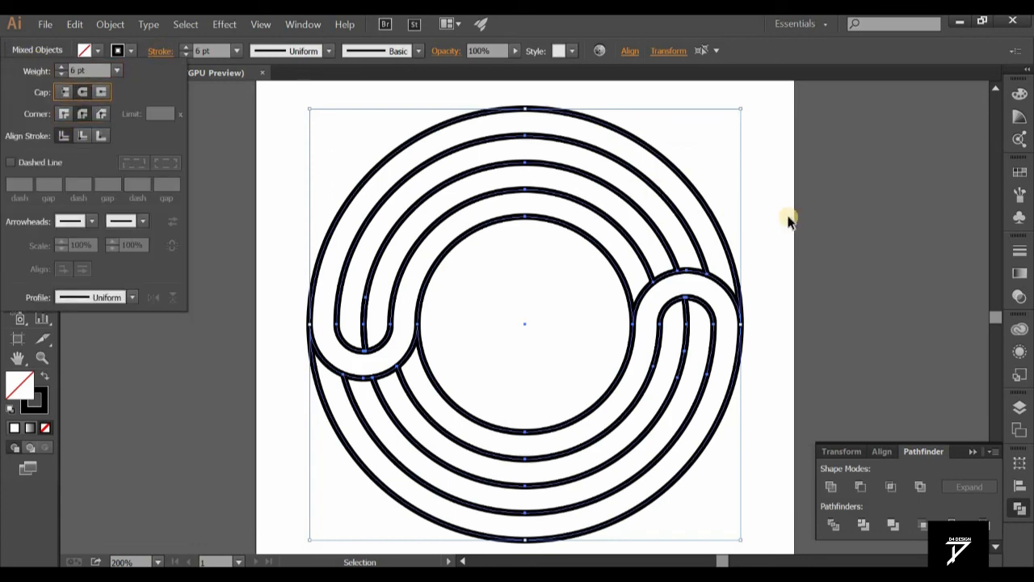
{"action": "left_click", "coordinate": [865, 241]}
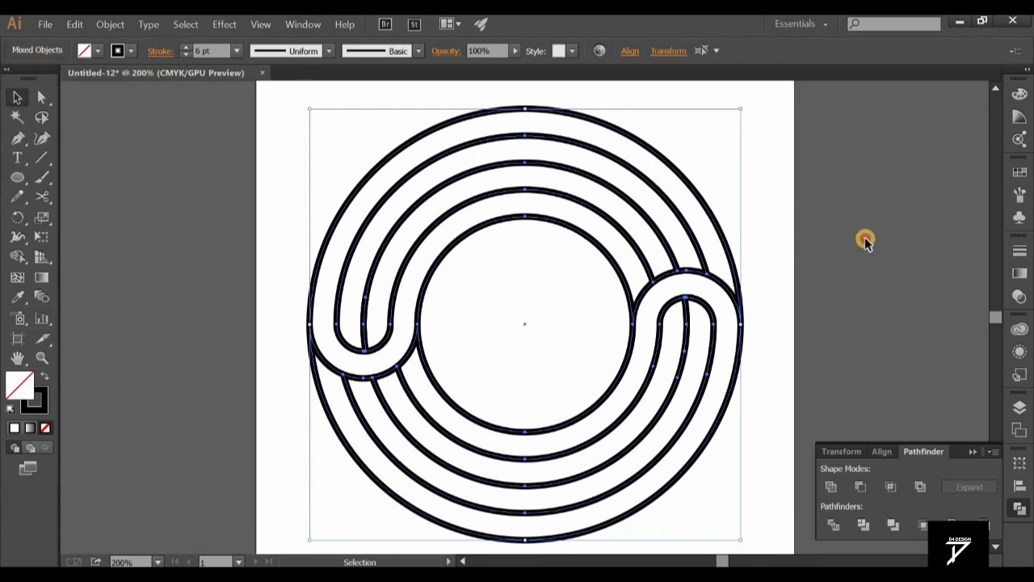
Step: Use Direct Selection to delete the end segments of the middle arc where it meets the inner bend on the left
{"action": "left_click", "coordinate": [364, 340]}
{"action": "key", "text": "a"}
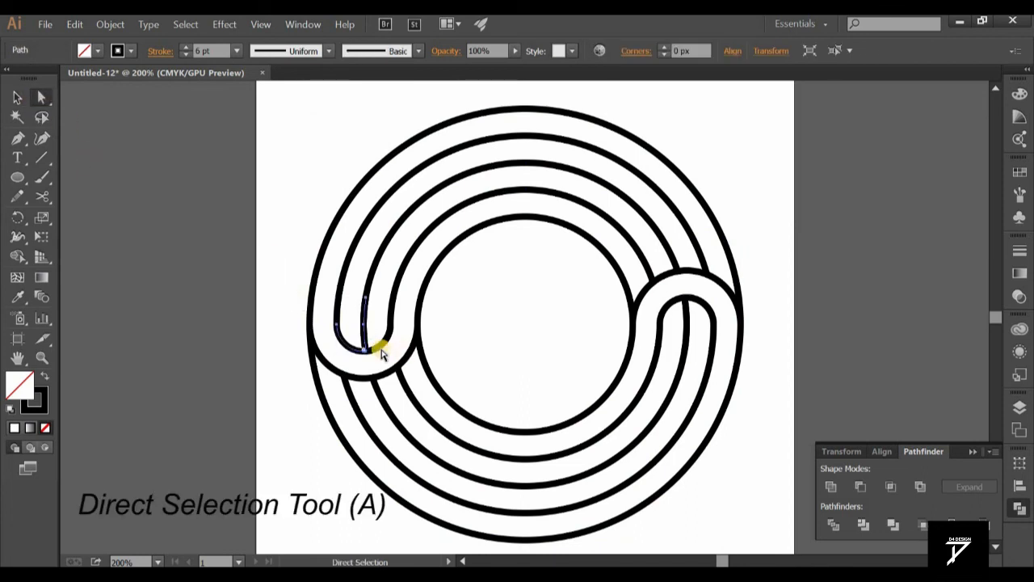
{"action": "key", "text": "Delete"}
{"action": "left_click", "coordinate": [365, 345]}
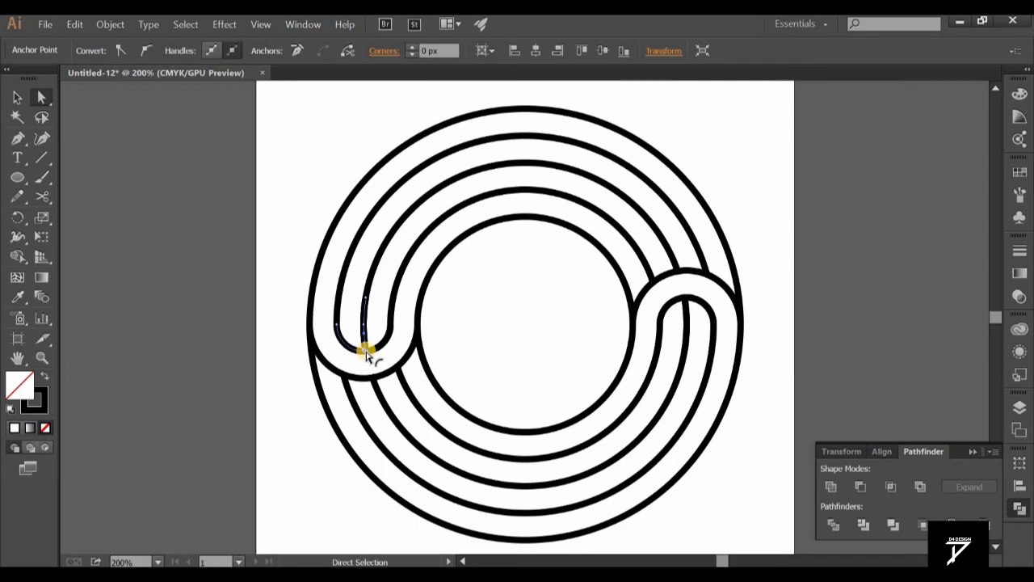
{"action": "left_click", "coordinate": [368, 356]}
{"action": "left_click", "coordinate": [366, 346], "text": "shift"}
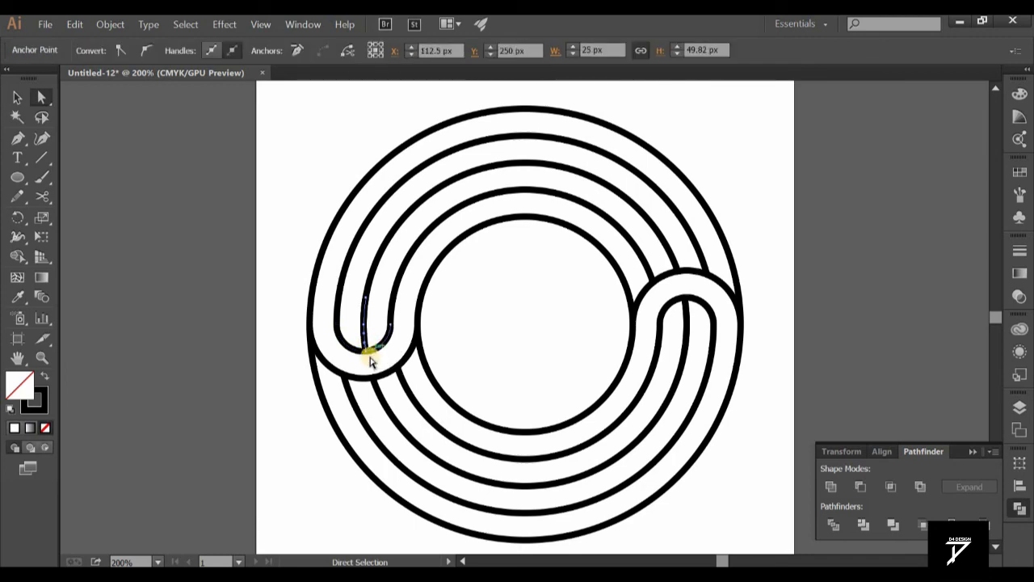
{"action": "left_click", "coordinate": [373, 360]}
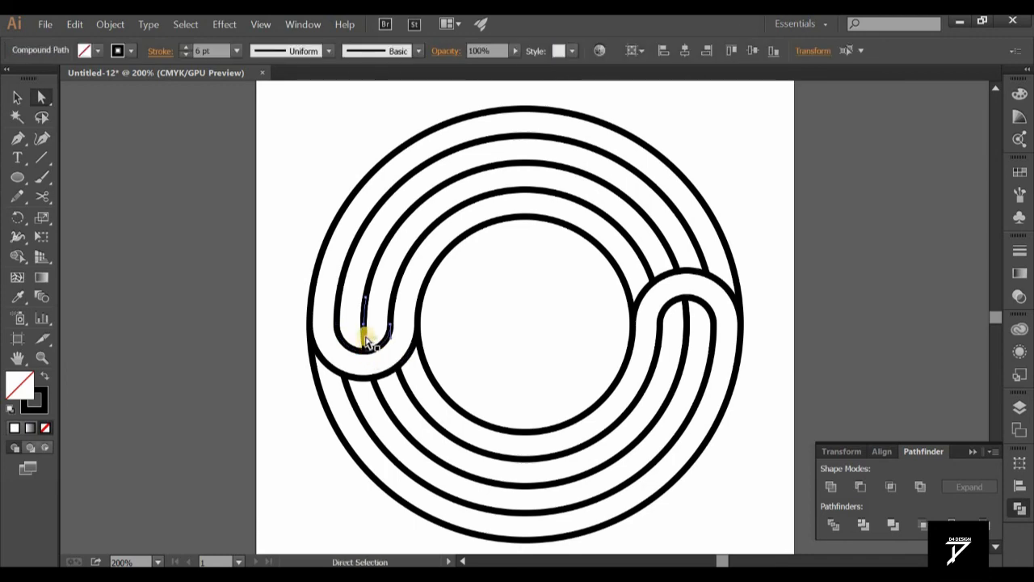
{"action": "left_click", "coordinate": [365, 338]}
{"action": "left_click", "coordinate": [365, 351]}
Step: Delete the end segments of the middle arc where it meets the inner bend on the right, and deselect the artwork
{"action": "left_click", "coordinate": [686, 313]}
{"action": "key", "text": "Delete"}
{"action": "left_click", "coordinate": [686, 313]}
{"action": "key", "text": "Delete"}
{"action": "left_click", "coordinate": [17, 97]}
{"action": "left_click", "coordinate": [848, 300]}
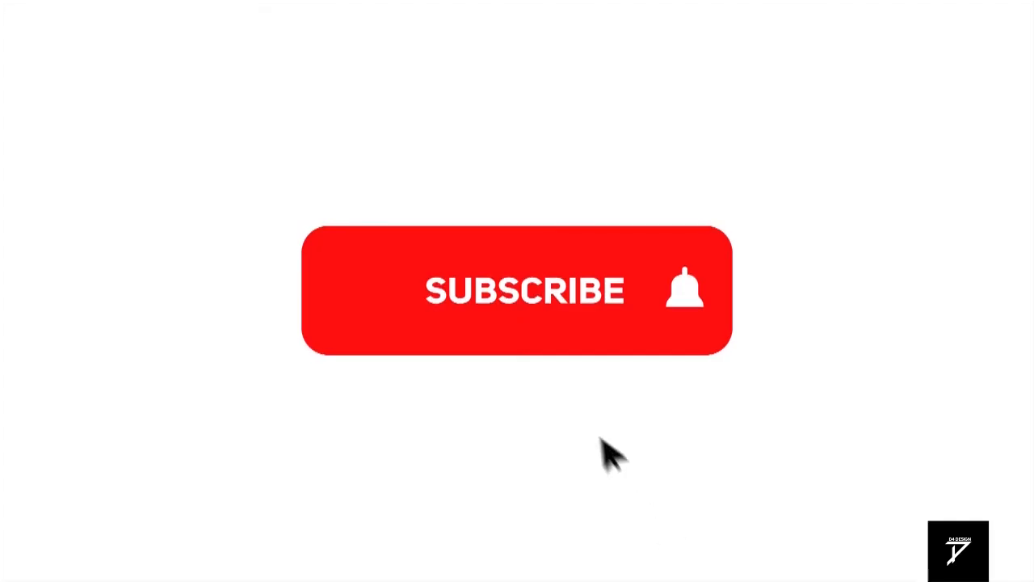